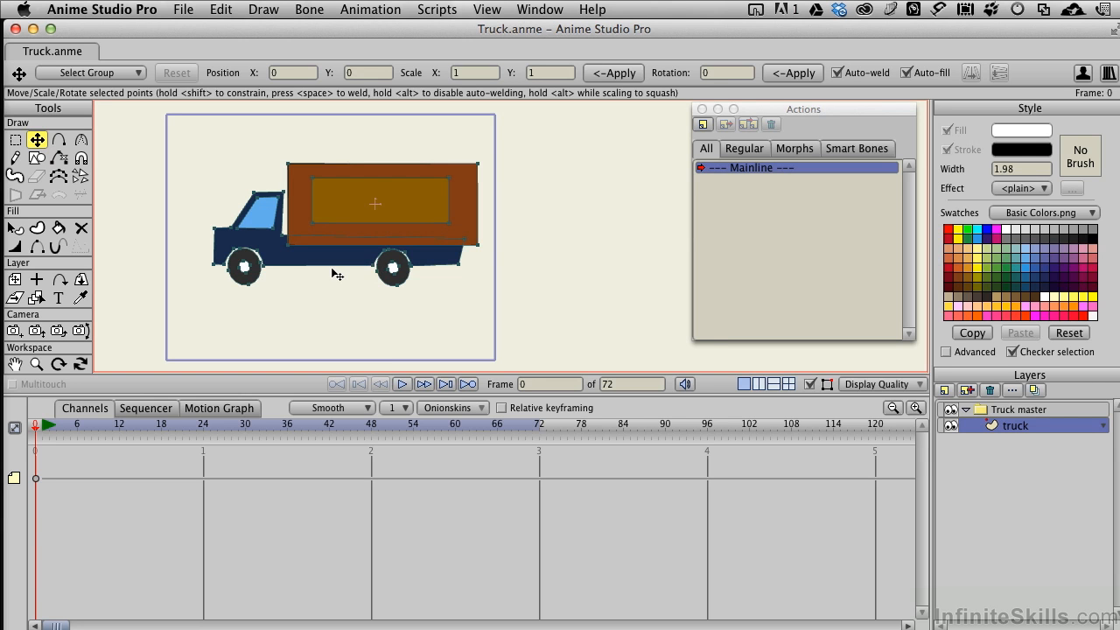
# - Create a new action named Wheels on the Truck master layer
pyautogui.scroll(2, 337, 271)
pyautogui.scroll(-3, 315, 292)
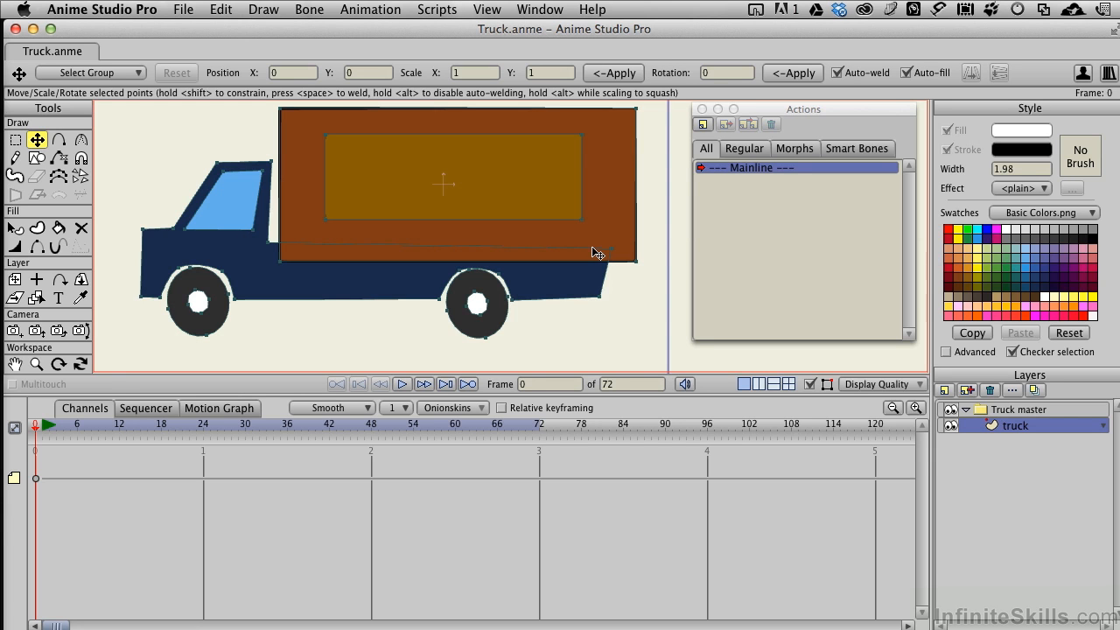
pyautogui.click(1016, 411)
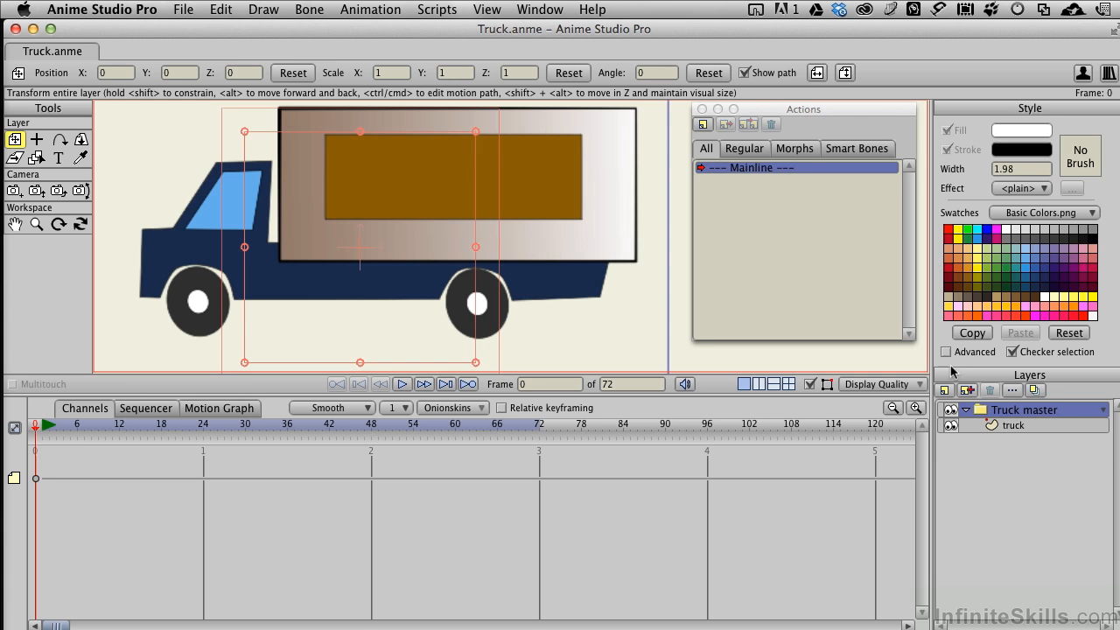
pyautogui.click(803, 128)
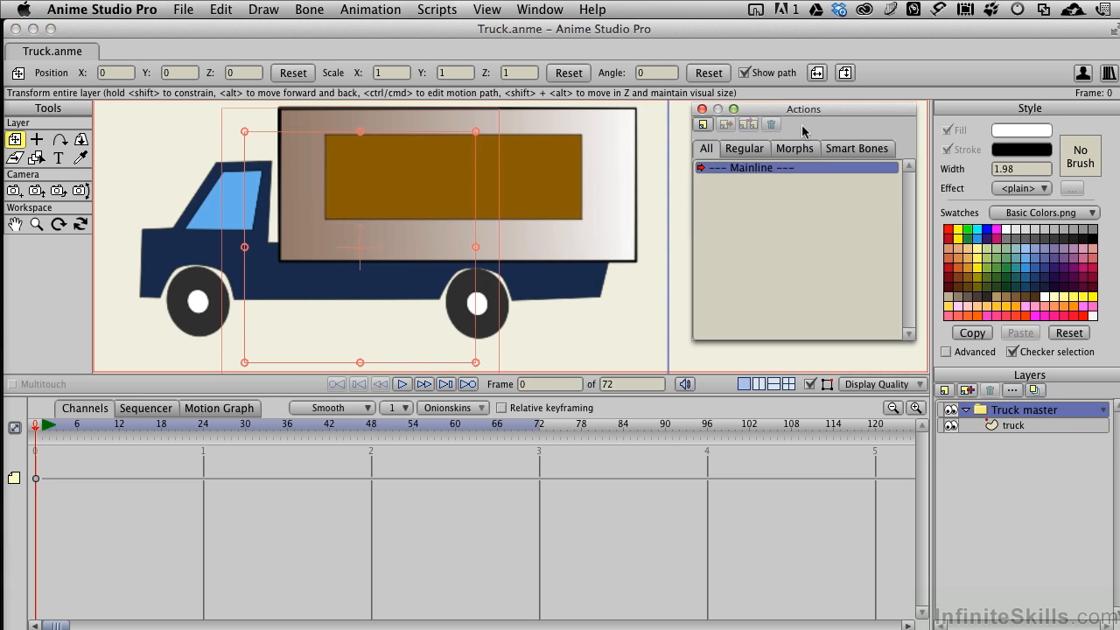
pyautogui.click(538, 8)
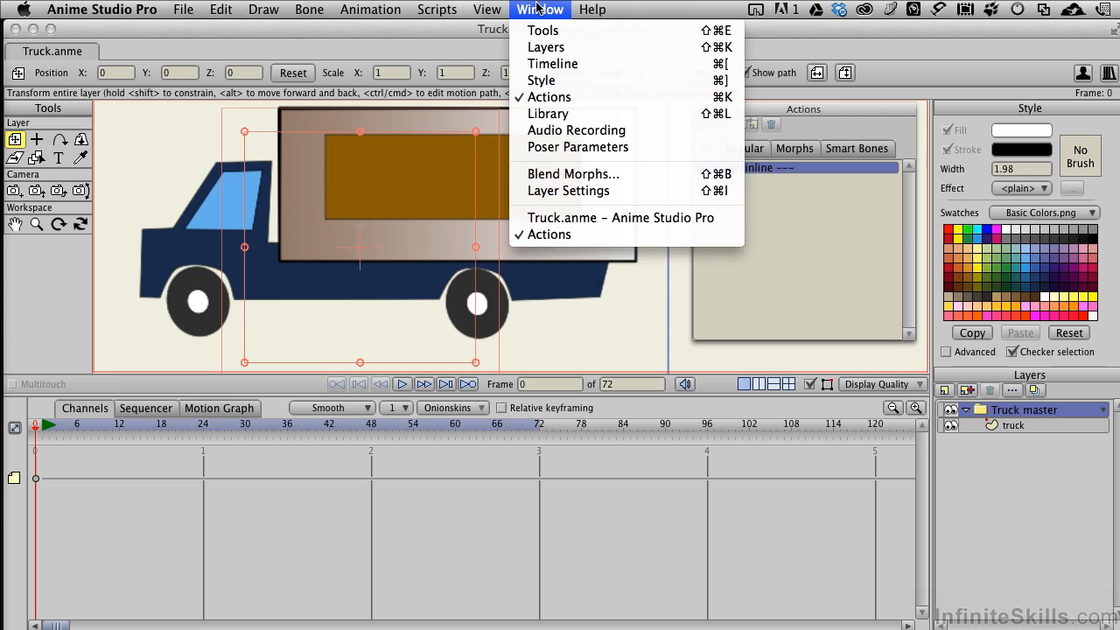
pyautogui.click(537, 8)
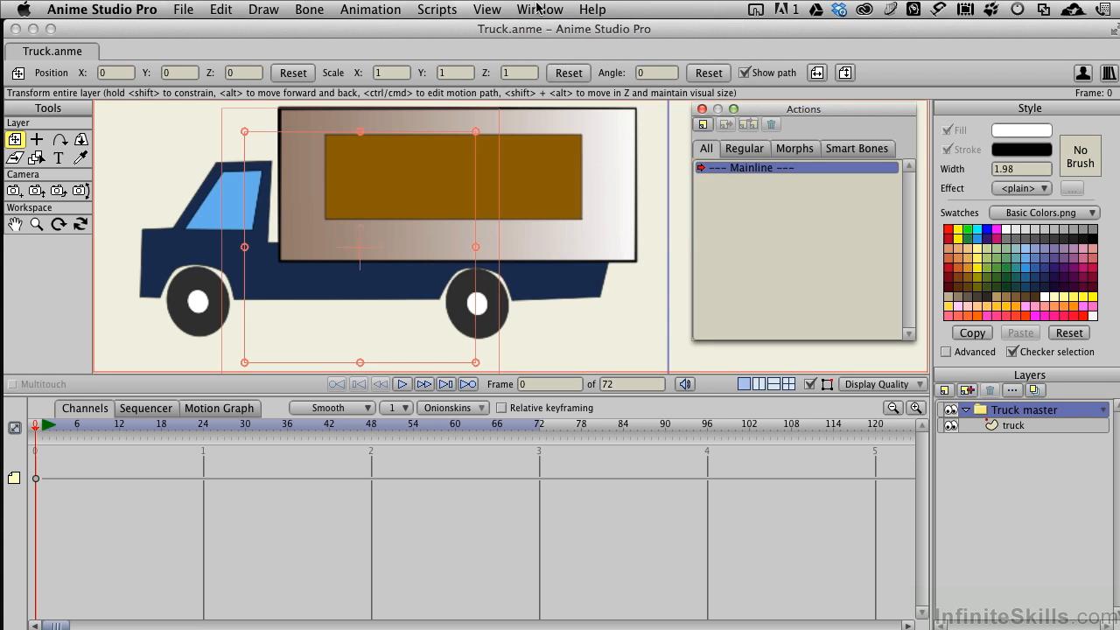
pyautogui.click(703, 124)
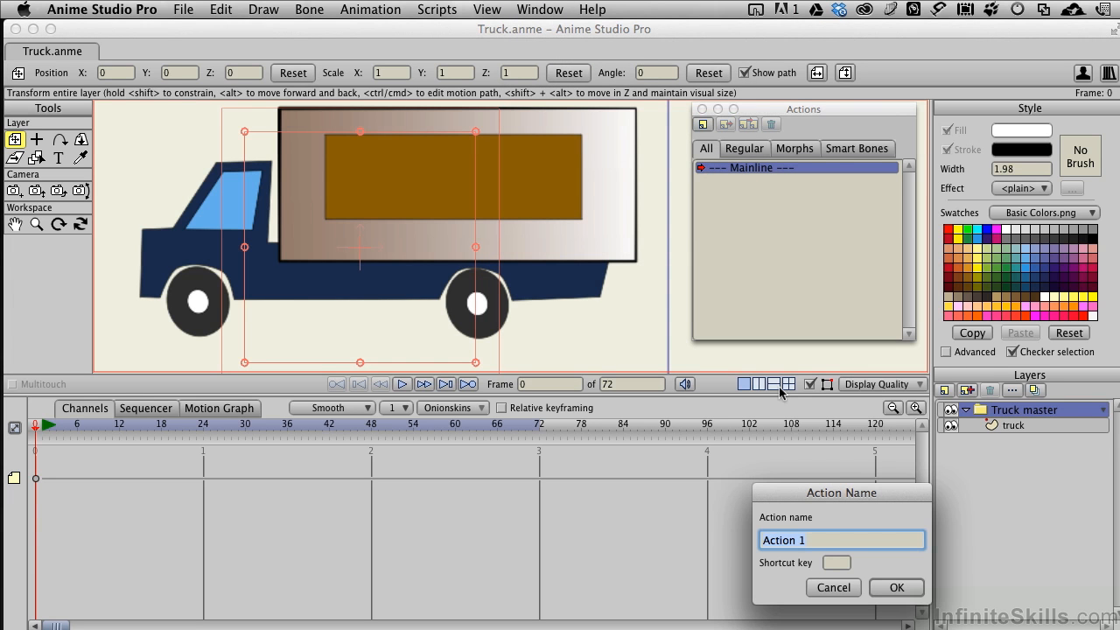
pyautogui.write('Wheels')
pyautogui.press('Return')
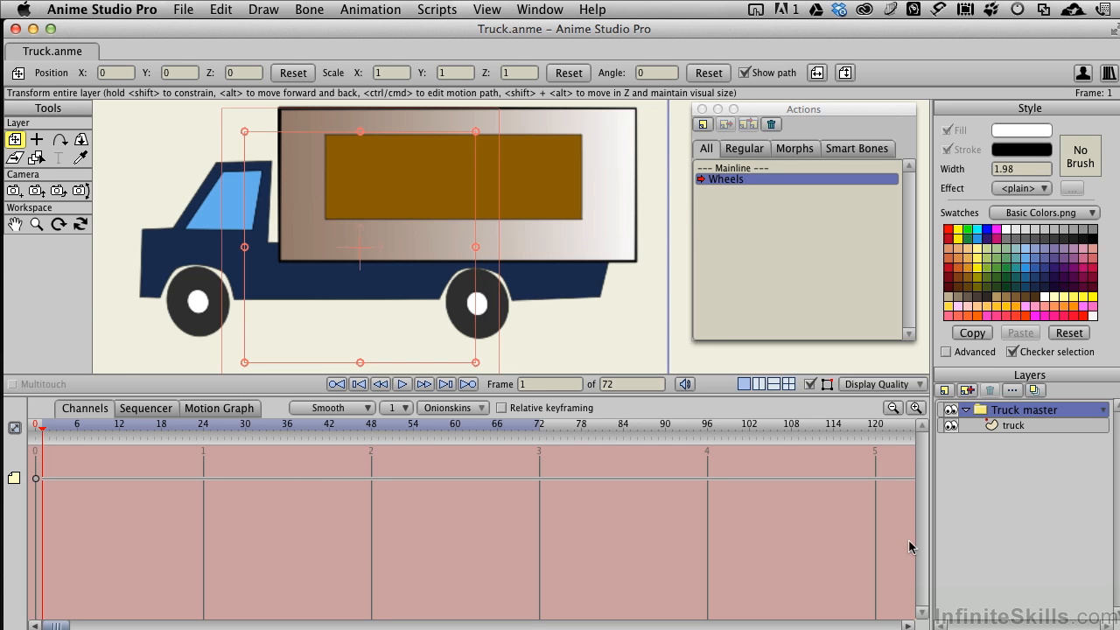
# - On the truck layer, use Transform Points on the front and rear wheels to key them at frame 1 of the Wheels action
pyautogui.click(1013, 425)
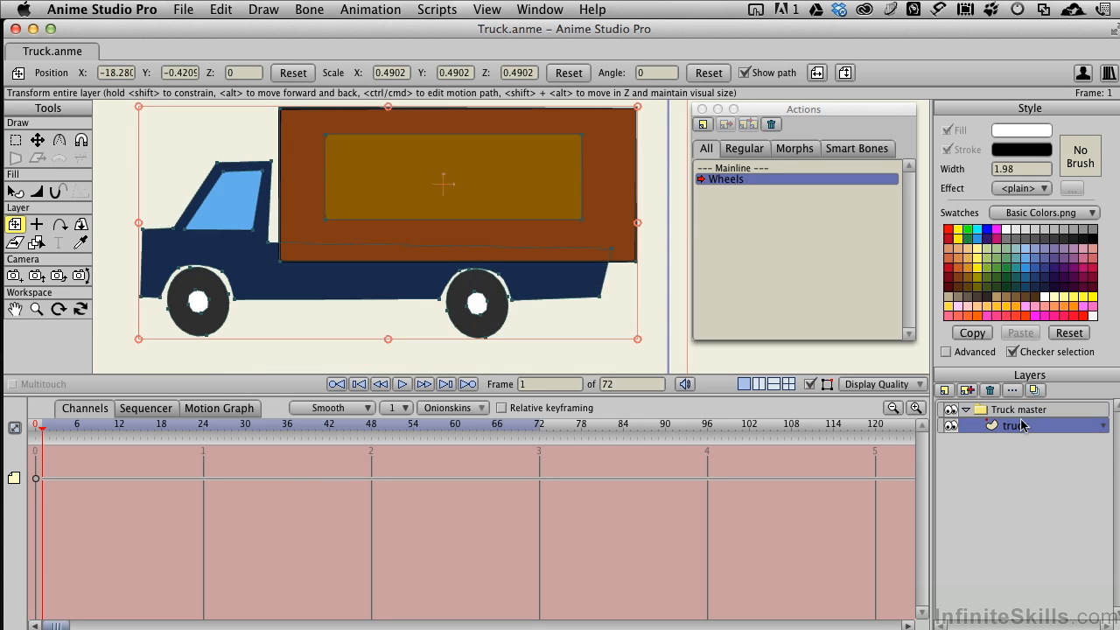
pyautogui.click(36, 140)
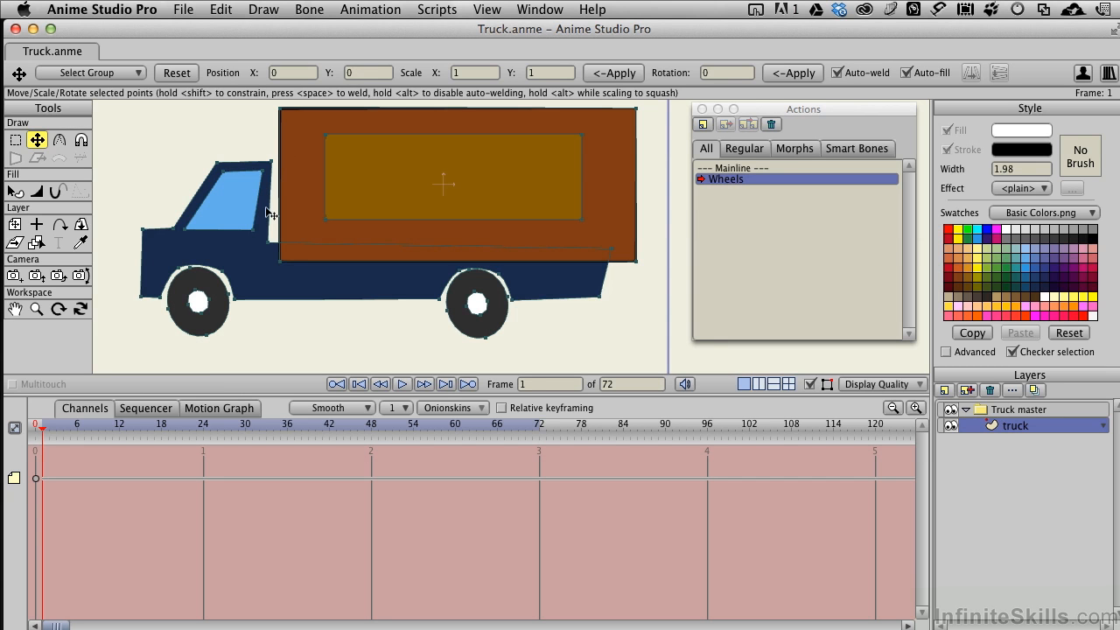
pyautogui.doubleClick(205, 310)
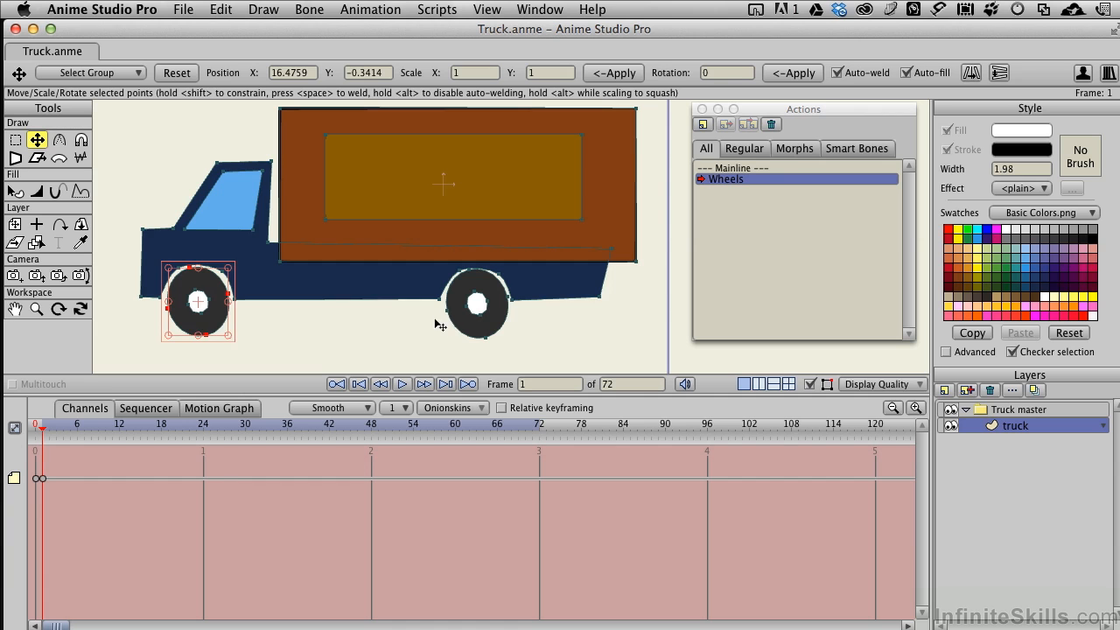
pyautogui.doubleClick(486, 319)
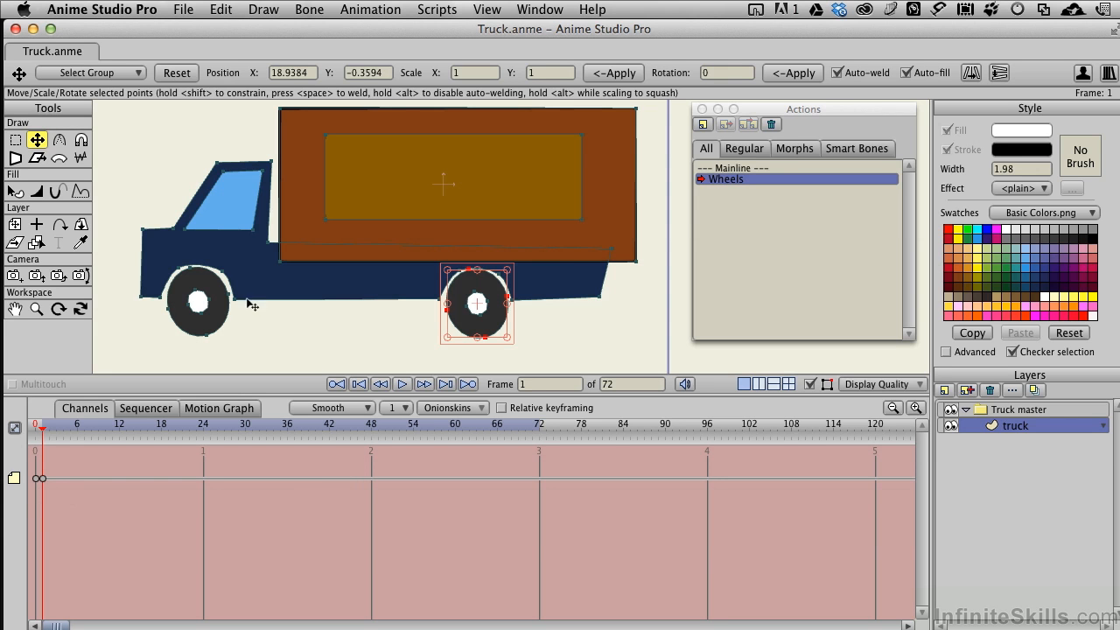
# - Try to copy the current frame to frame 0 with no channels selected
pyautogui.click(378, 11)
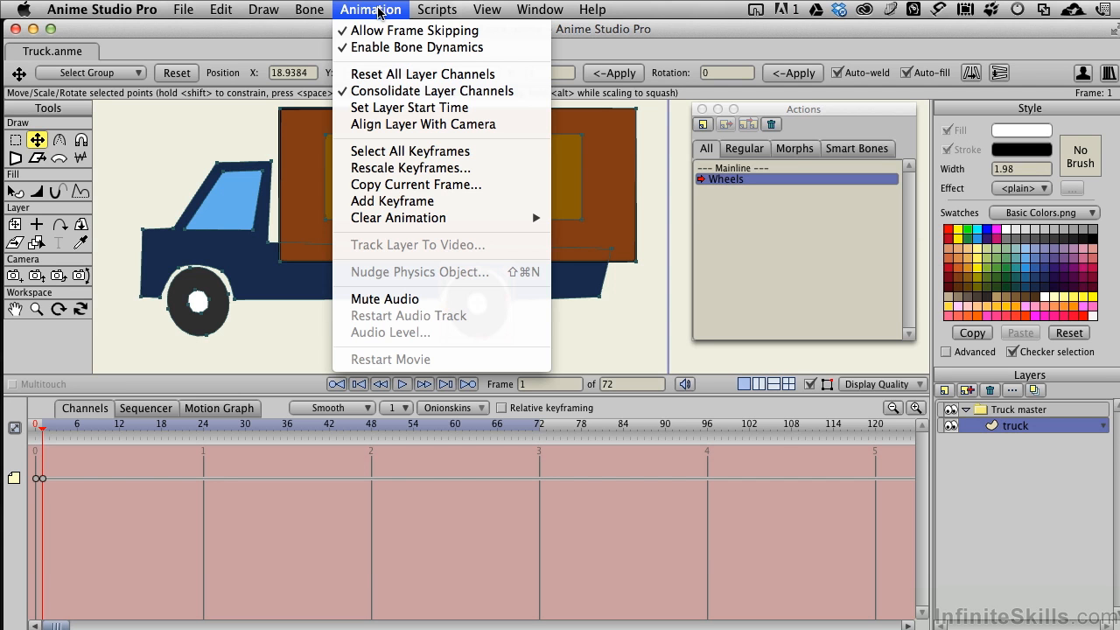
pyautogui.click(400, 184)
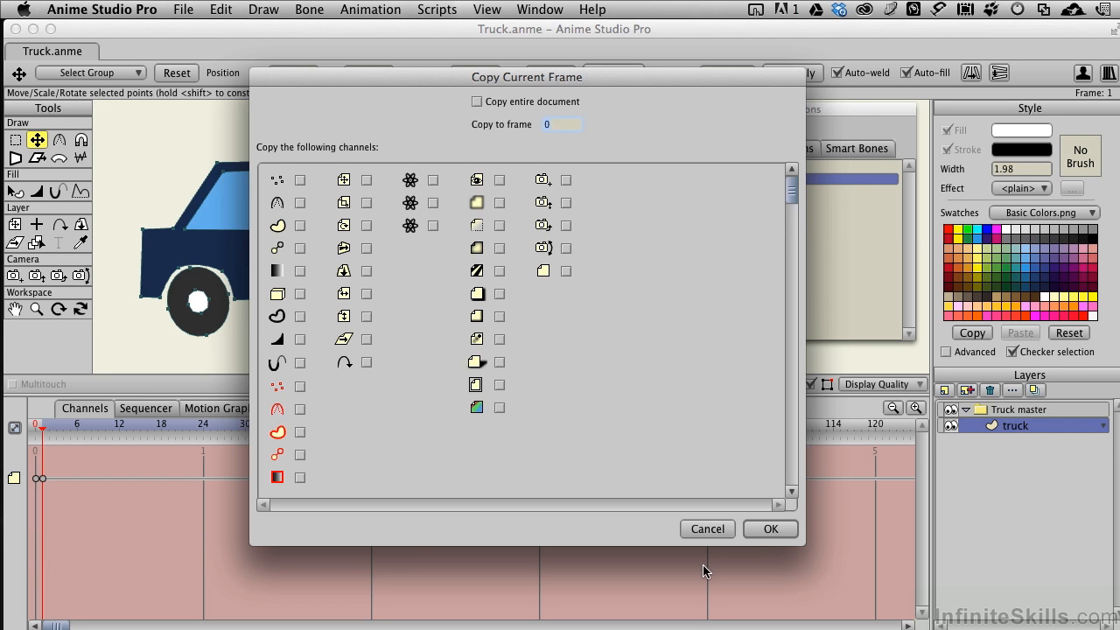
pyautogui.click(758, 531)
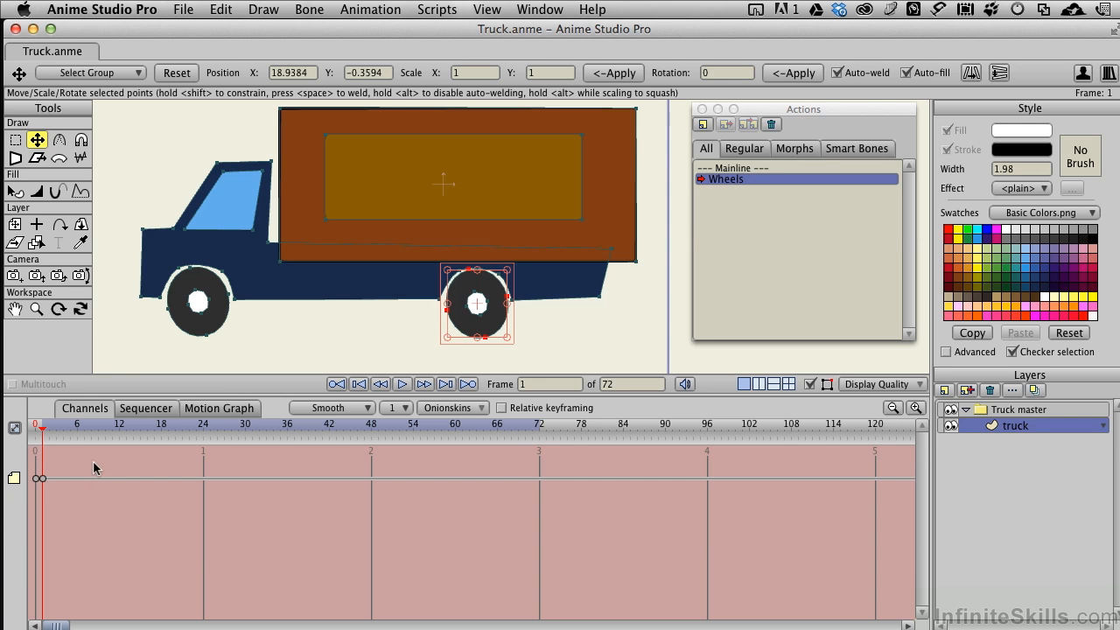
# - At frame 24, slightly squash the rear wheel, shift its hub and pull its front edge point outward
pyautogui.click(204, 427)
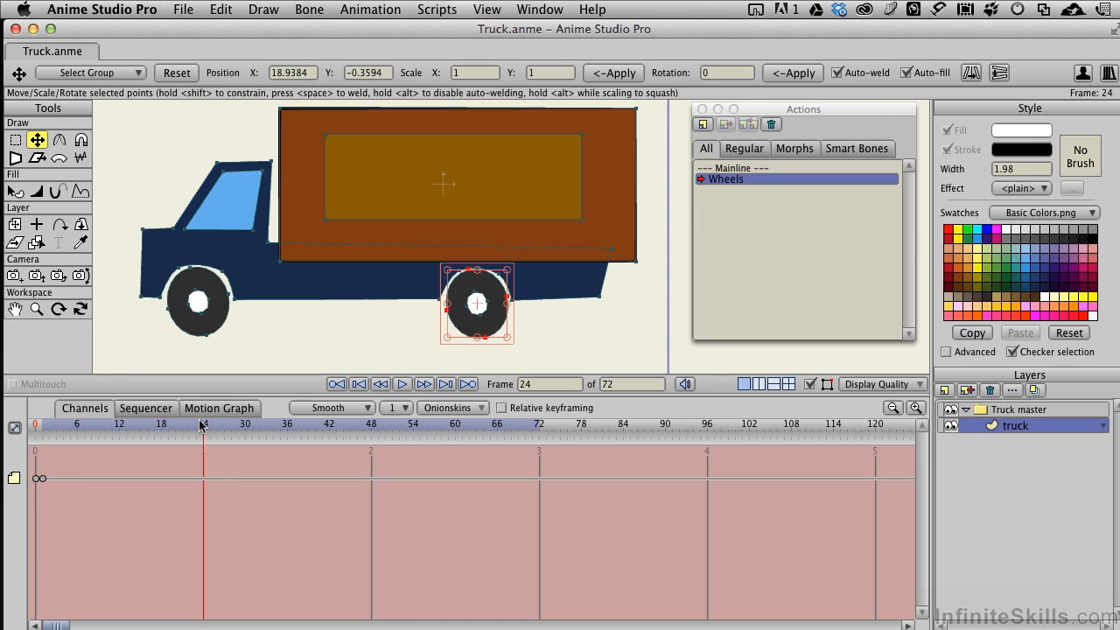
pyautogui.moveTo(478, 338); pyautogui.dragTo(478, 334)
pyautogui.click(476, 310)
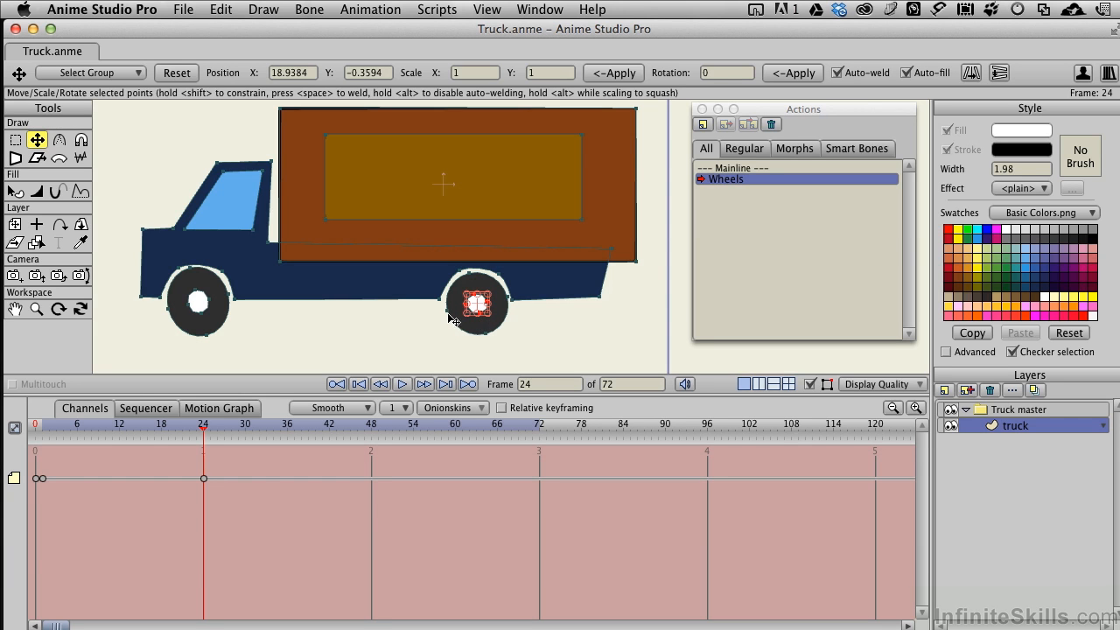
pyautogui.moveTo(448, 314); pyautogui.dragTo(446, 314)
pyautogui.click(449, 312)
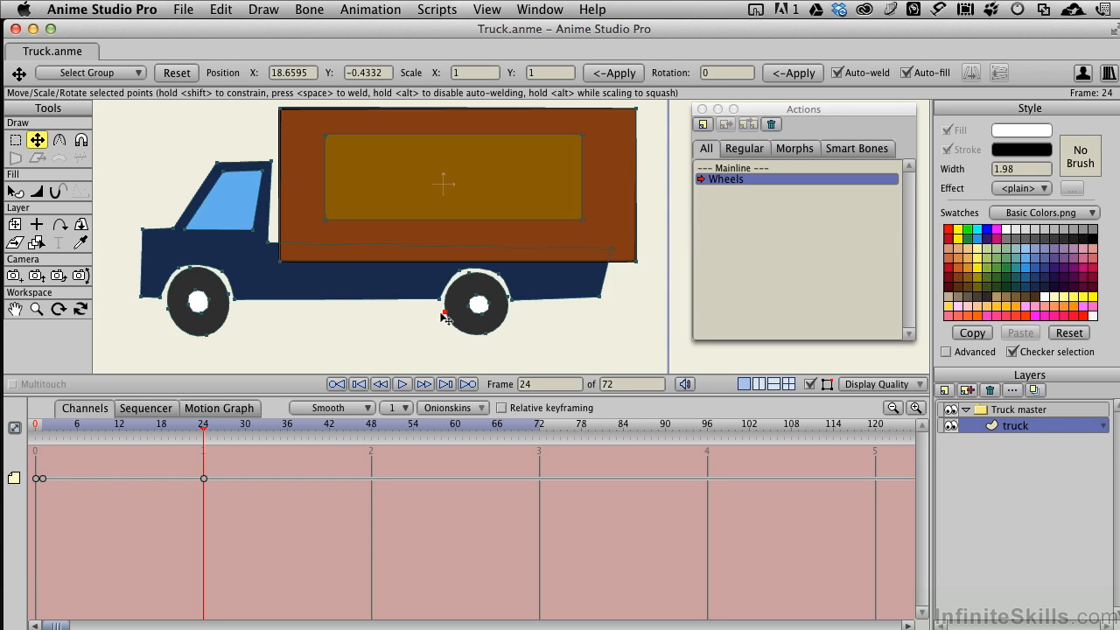
# - At frame 24, distort the front wheel by nudging its hub and its four outer edge points
pyautogui.click(233, 295)
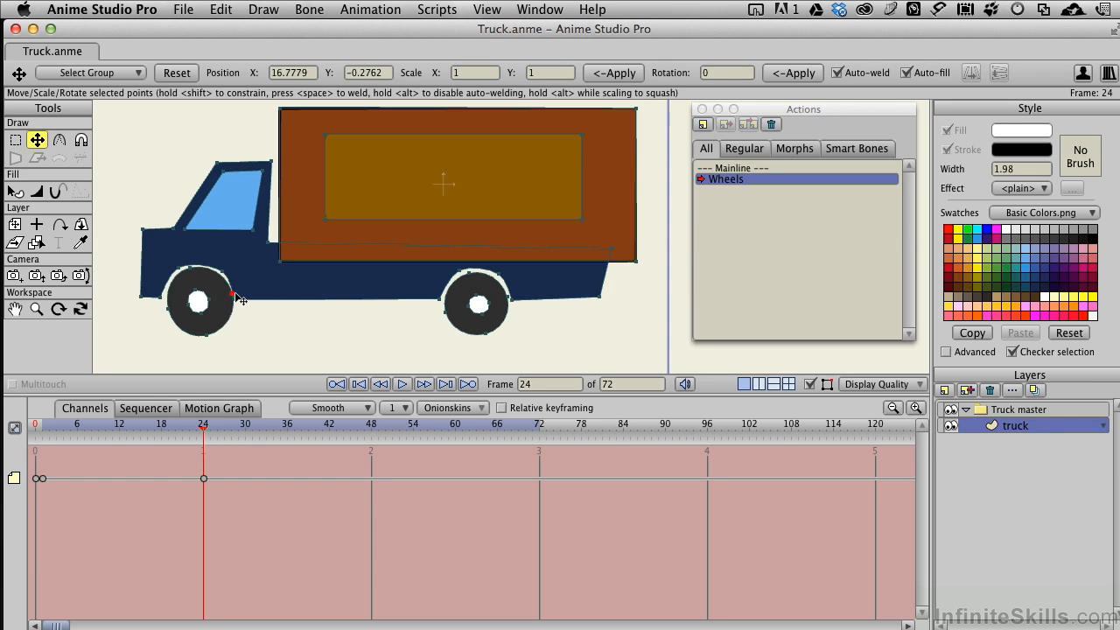
pyautogui.click(182, 302)
pyautogui.click(204, 336)
pyautogui.click(164, 308)
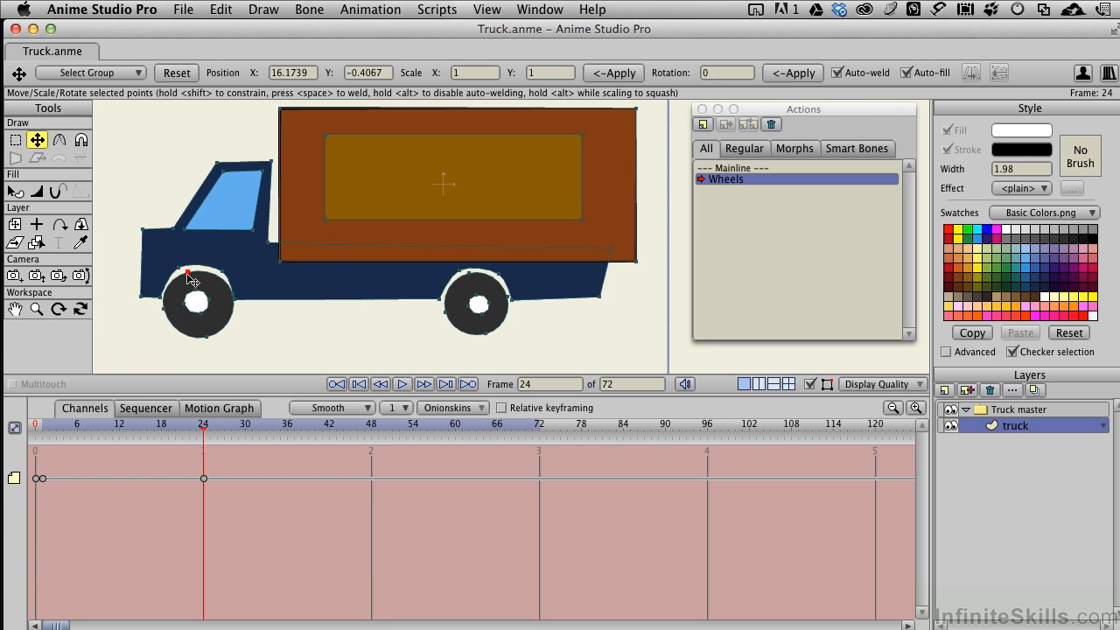
pyautogui.click(187, 272)
# - Set the frame 1 keyframe to Noisy interpolation with amplitude 0.10 and scale 2, and scrub through the wheel motion
pyautogui.click(43, 479)
pyautogui.rightClick(44, 483)
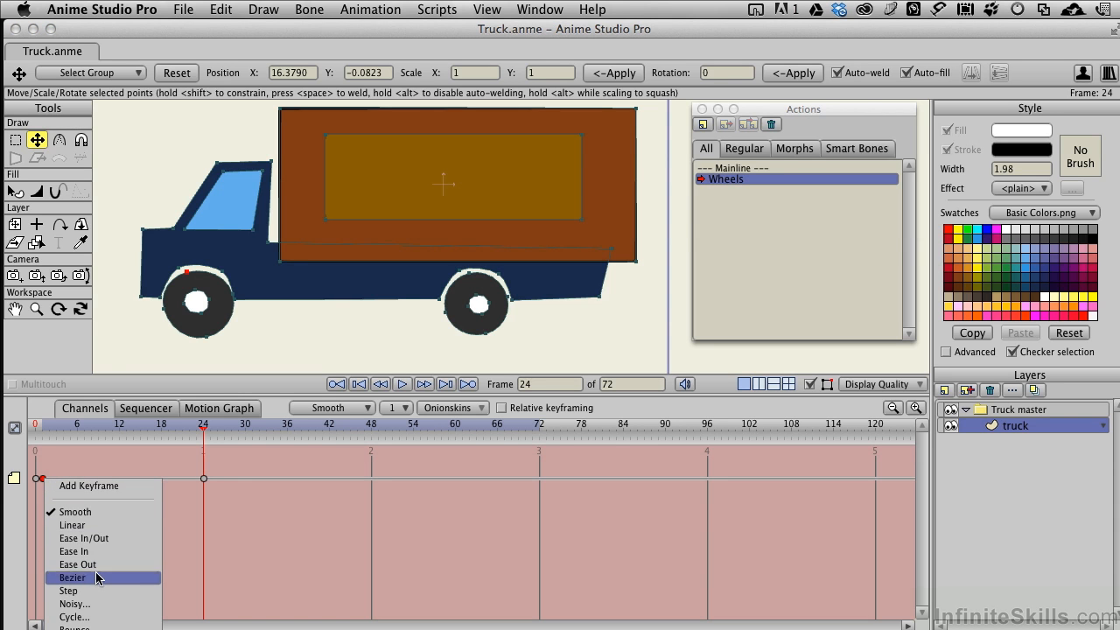
pyautogui.click(94, 604)
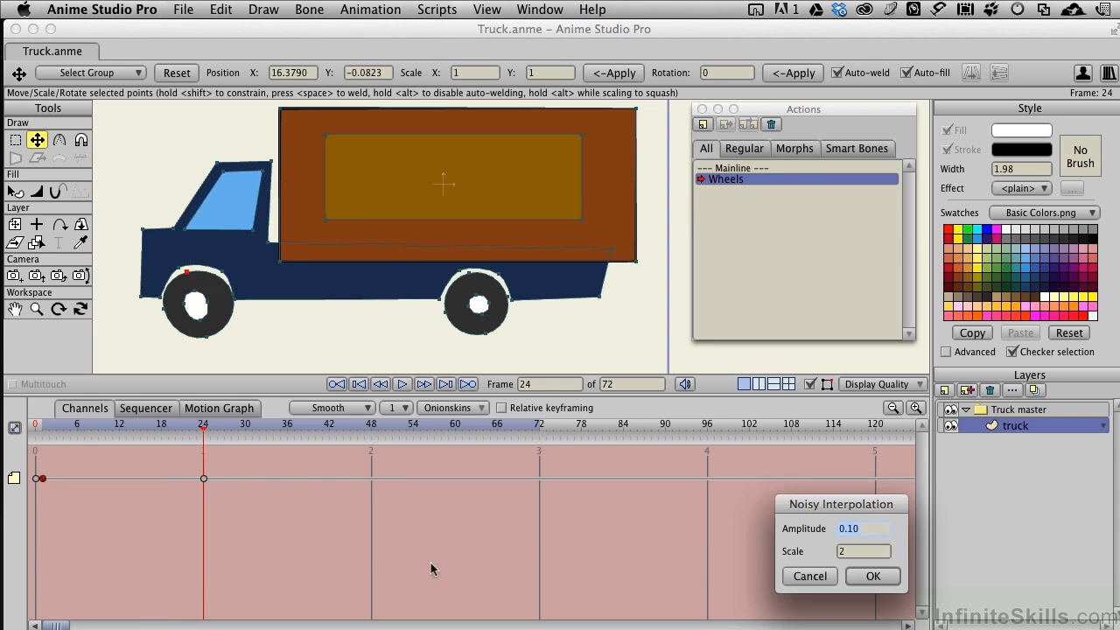
pyautogui.click(874, 576)
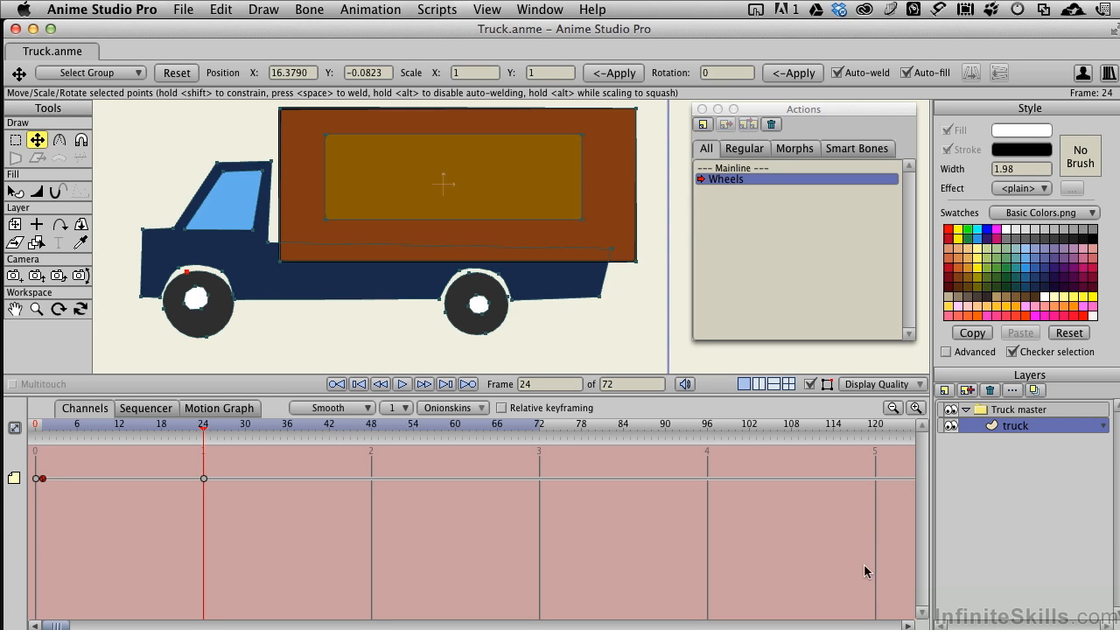
pyautogui.moveTo(203, 426)
pyautogui.mouseDown()
pyautogui.moveTo(35, 419)
pyautogui.moveTo(191, 416)
pyautogui.moveTo(77, 404)
pyautogui.moveTo(202, 405)
pyautogui.mouseUp()
pyautogui.moveTo(105, 395); pyautogui.dragTo(204, 400)
# - Shift the rear wheel's tyre slightly backward at frame 24 and set that keyframe to Cycle interpolation, absolute to frame 1
pyautogui.moveTo(484, 332); pyautogui.dragTo(492, 335)
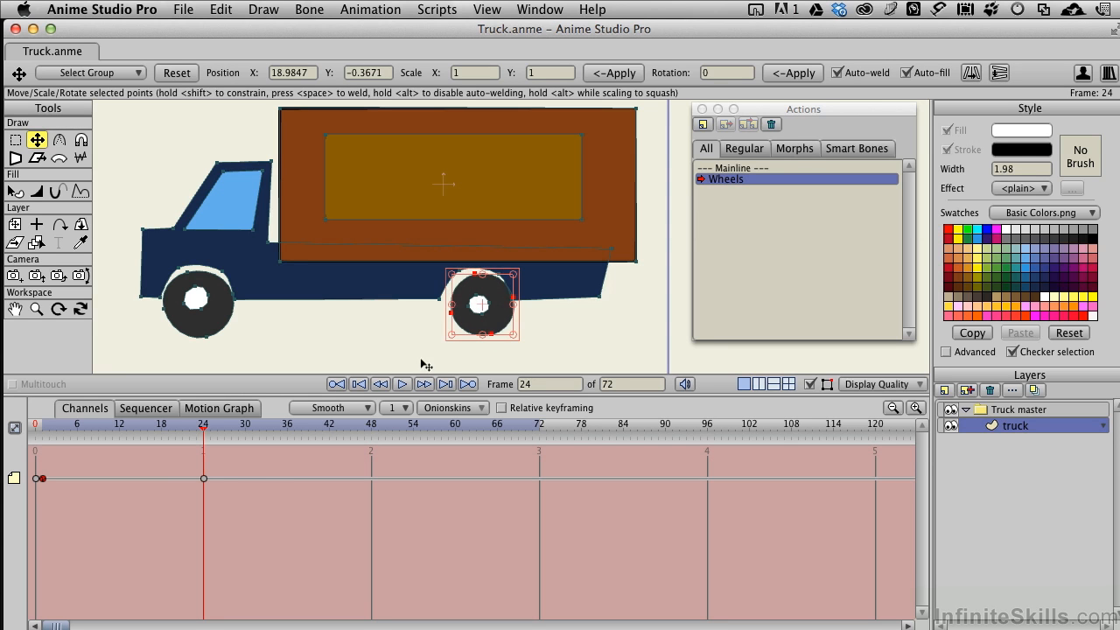
pyautogui.rightClick(205, 481)
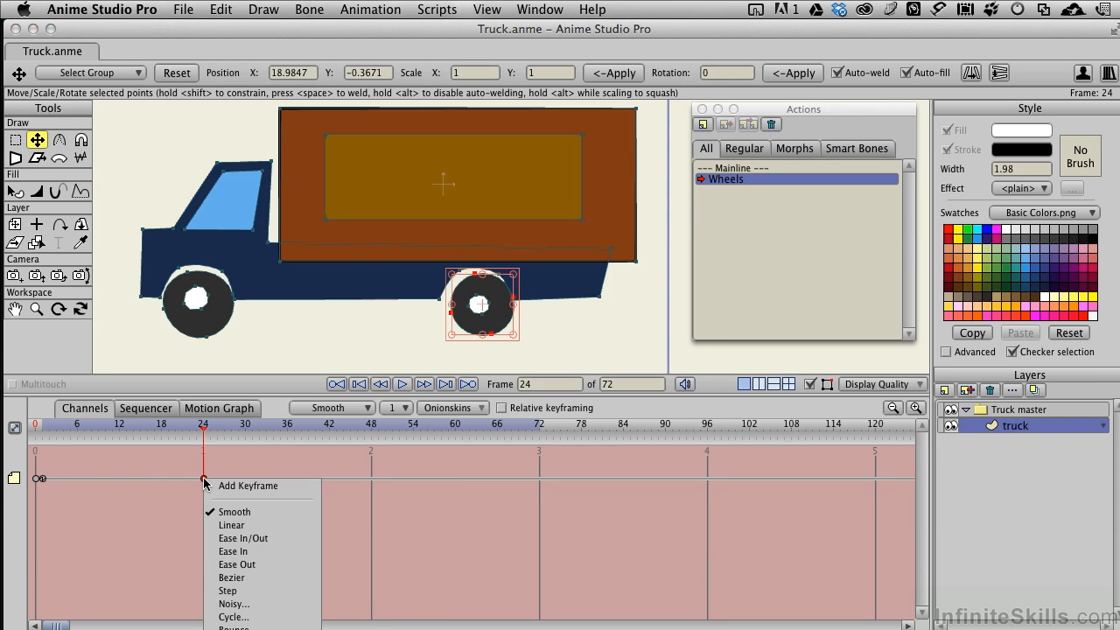
pyautogui.click(233, 617)
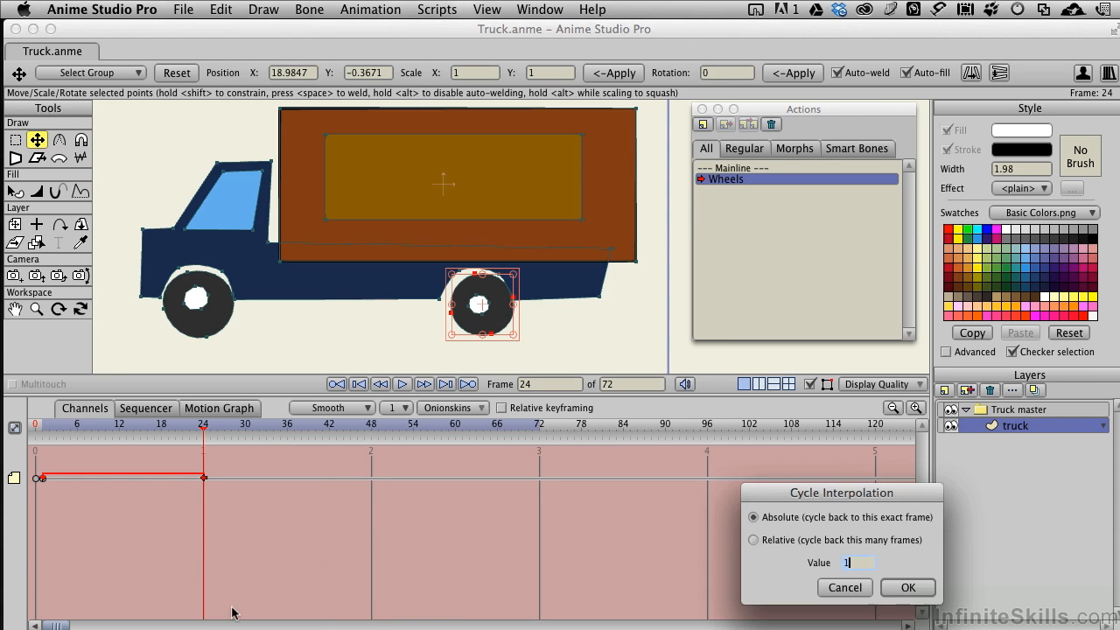
pyautogui.click(907, 589)
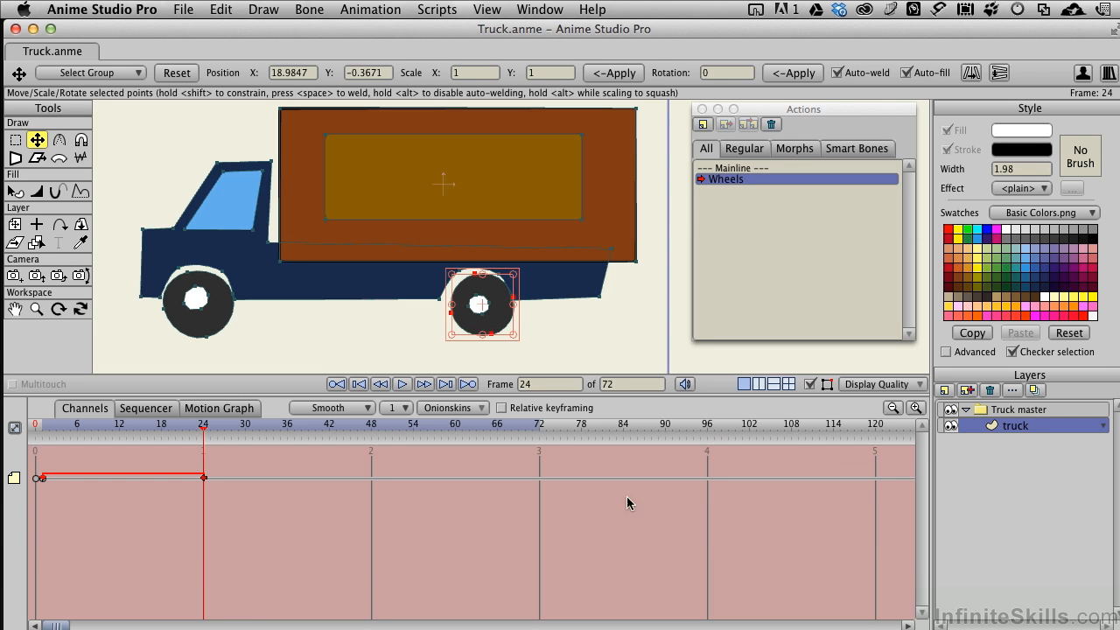
pyautogui.moveTo(204, 429); pyautogui.dragTo(163, 399)
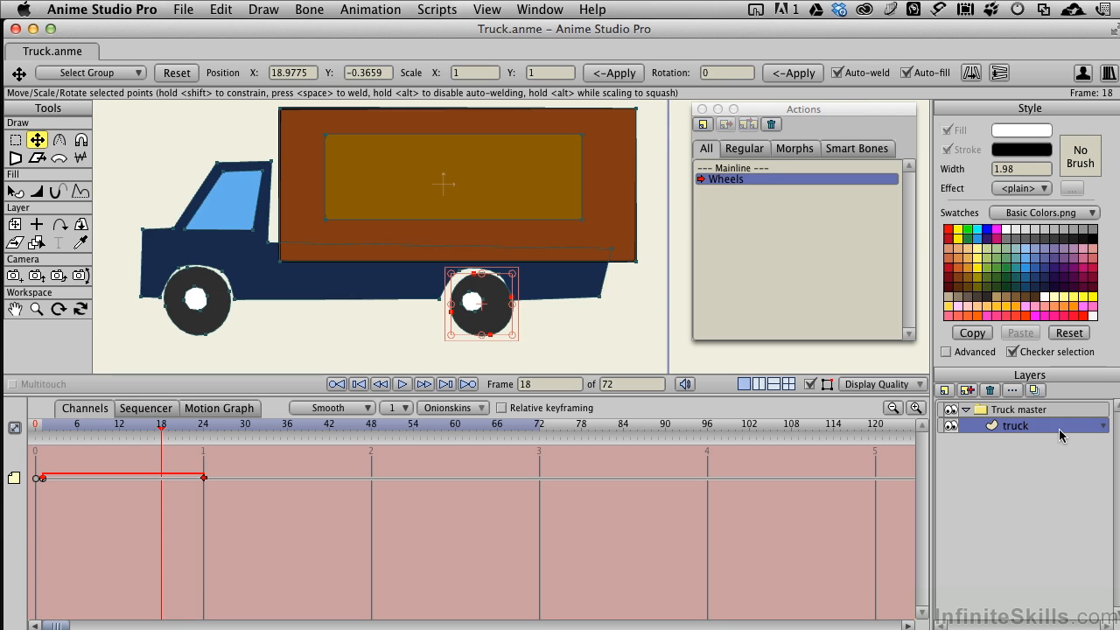
# - Return to the Mainline and create a second action named Bumpy on the Truck master layer
pyautogui.click(739, 168)
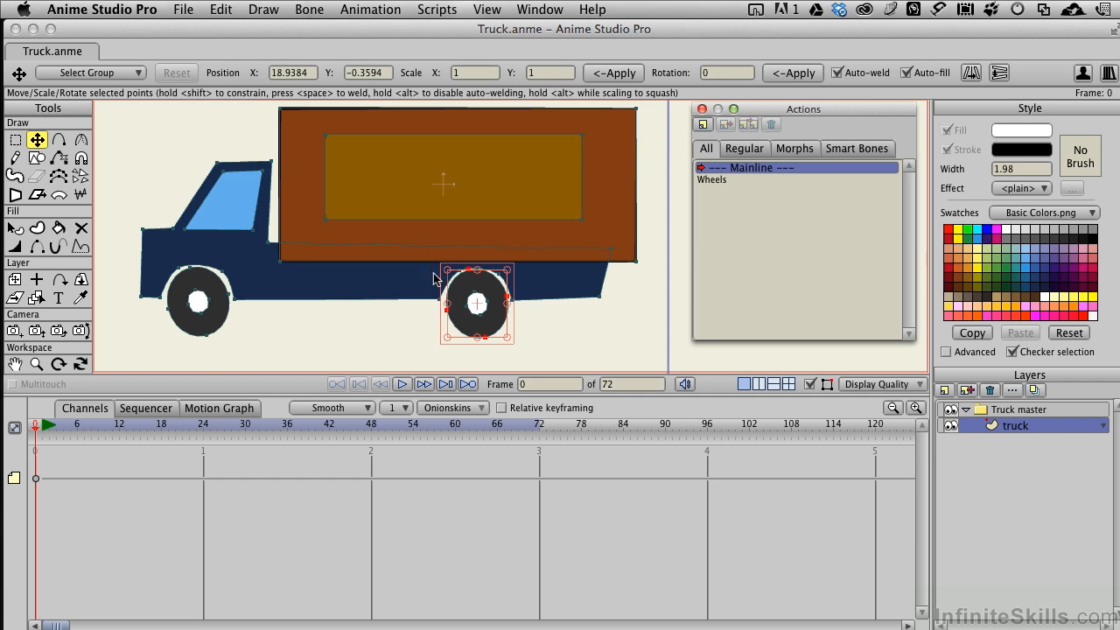
pyautogui.click(1020, 410)
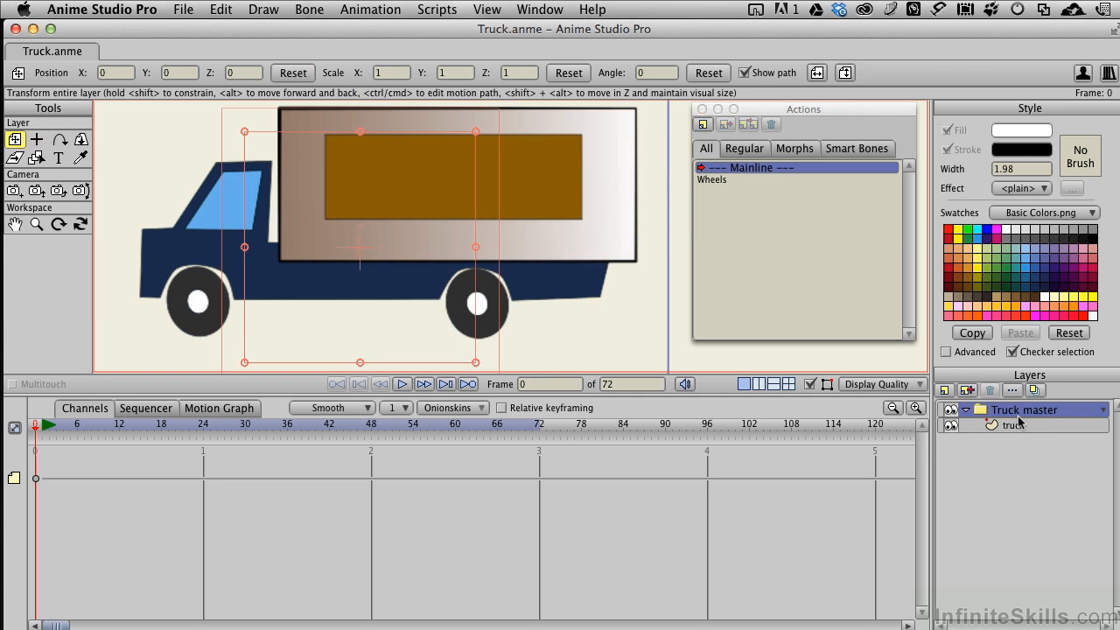
pyautogui.click(704, 125)
pyautogui.write('Bumpy')
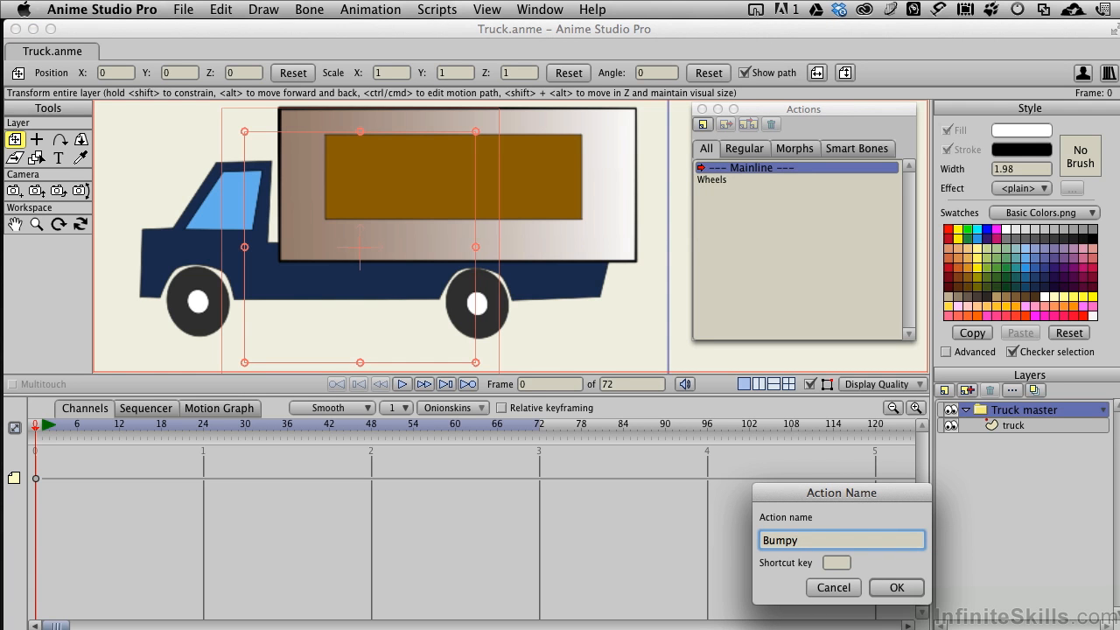
pyautogui.press('Return')
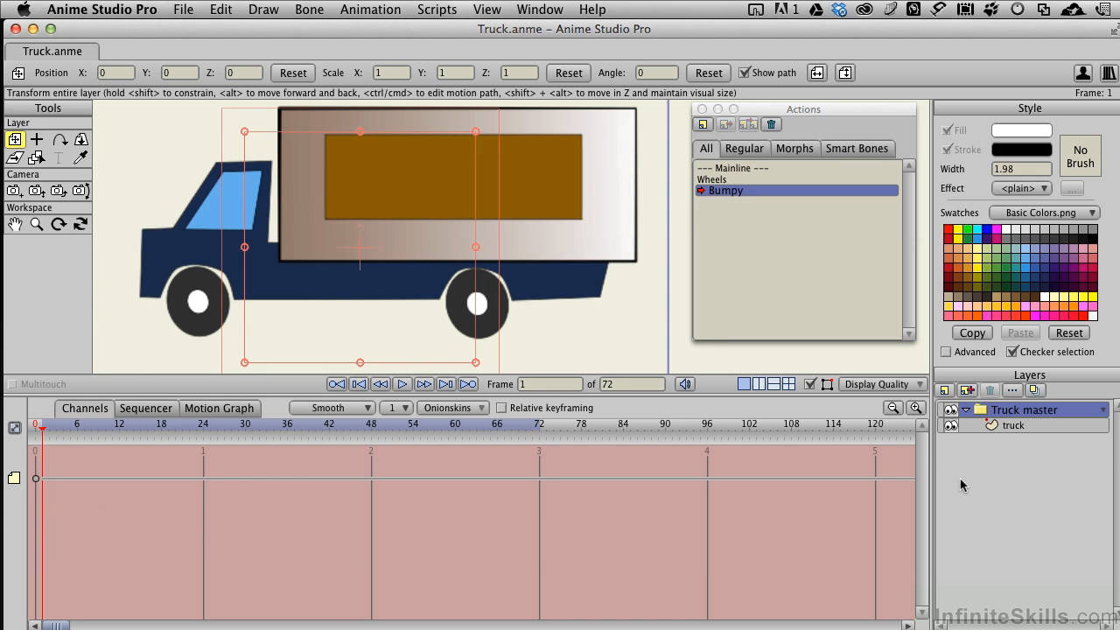
# - At frame 12 of the Bumpy action, rotate the truck layer by about -1.16 degrees and raise it slightly
pyautogui.click(1017, 426)
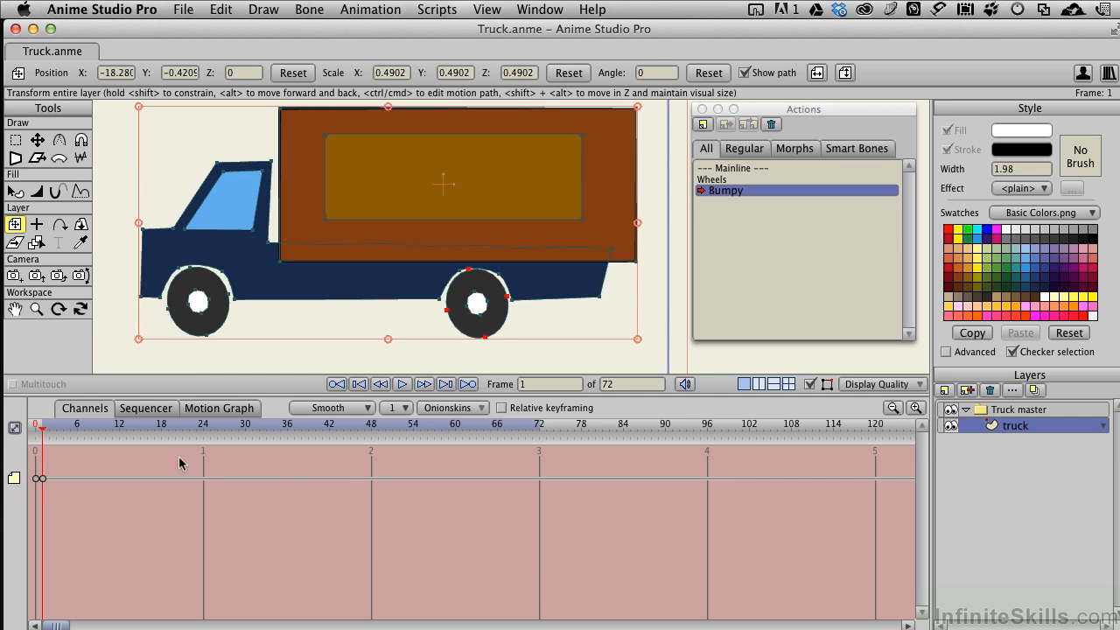
pyautogui.click(120, 427)
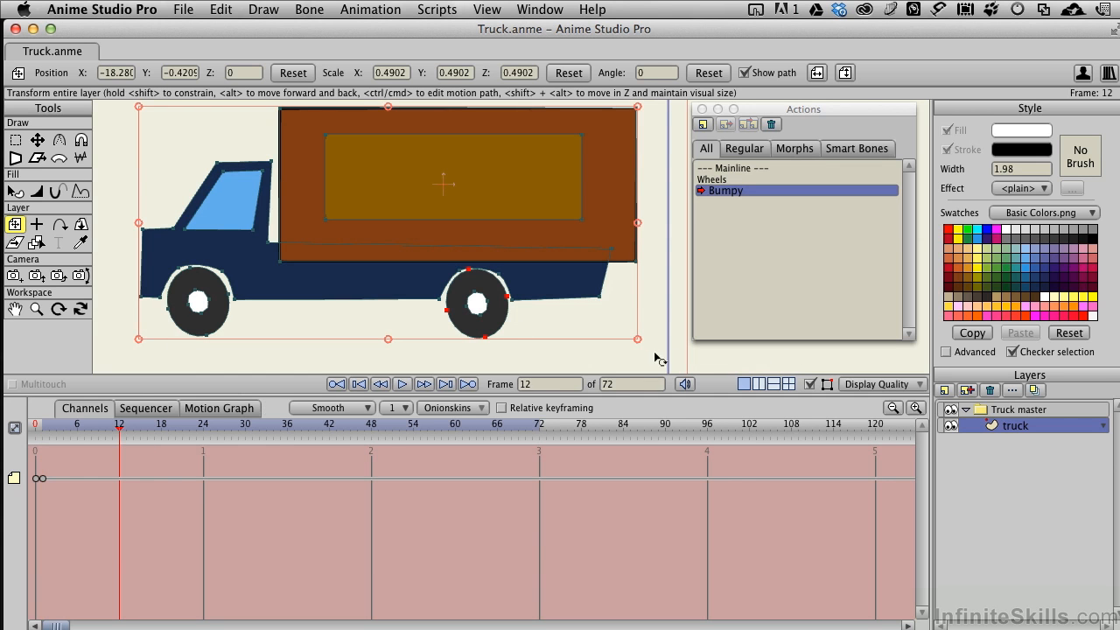
pyautogui.moveTo(646, 356); pyautogui.dragTo(641, 359)
pyautogui.moveTo(437, 288); pyautogui.dragTo(431, 279)
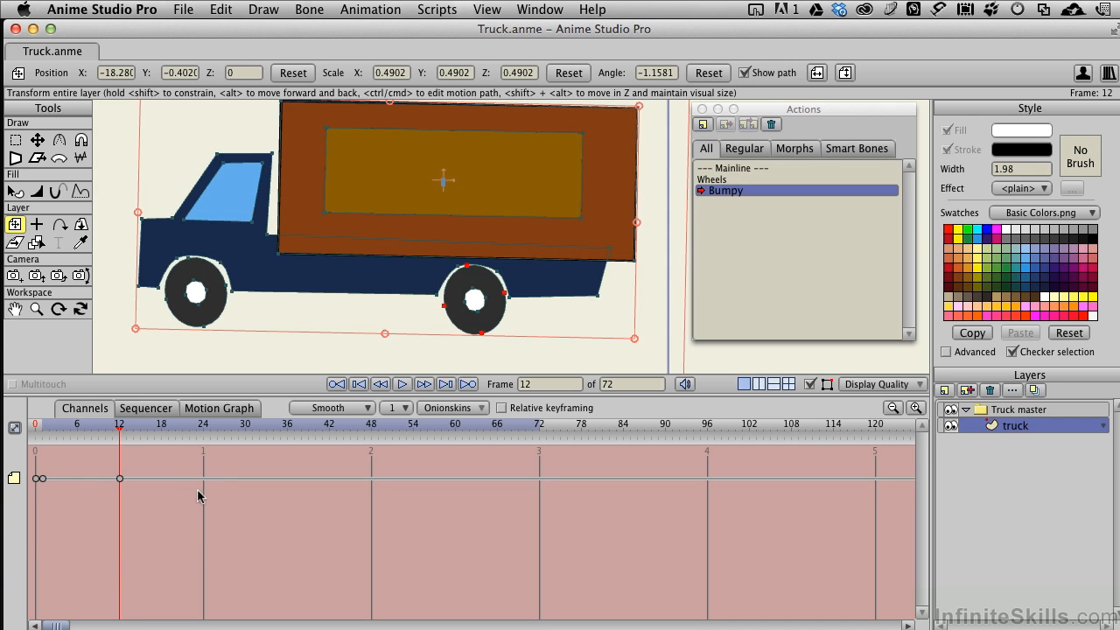
# - At frame 24 of the Bumpy action, reset the truck layer's angle to 0 and lower the truck slightly to Y about -0.413
pyautogui.moveTo(120, 427); pyautogui.dragTo(207, 427)
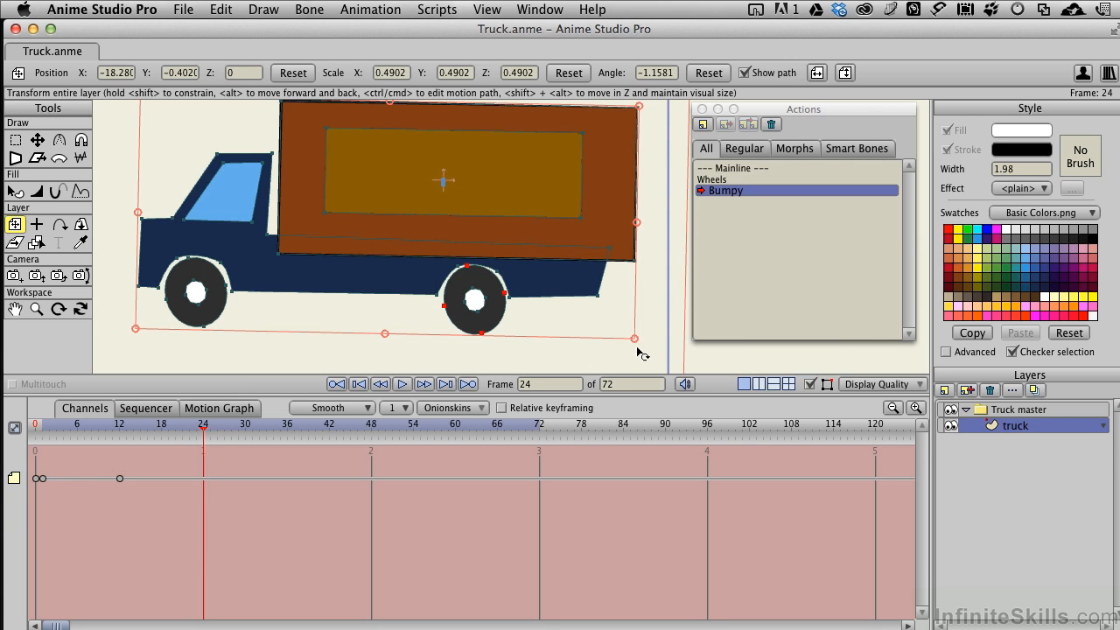
pyautogui.click(708, 73)
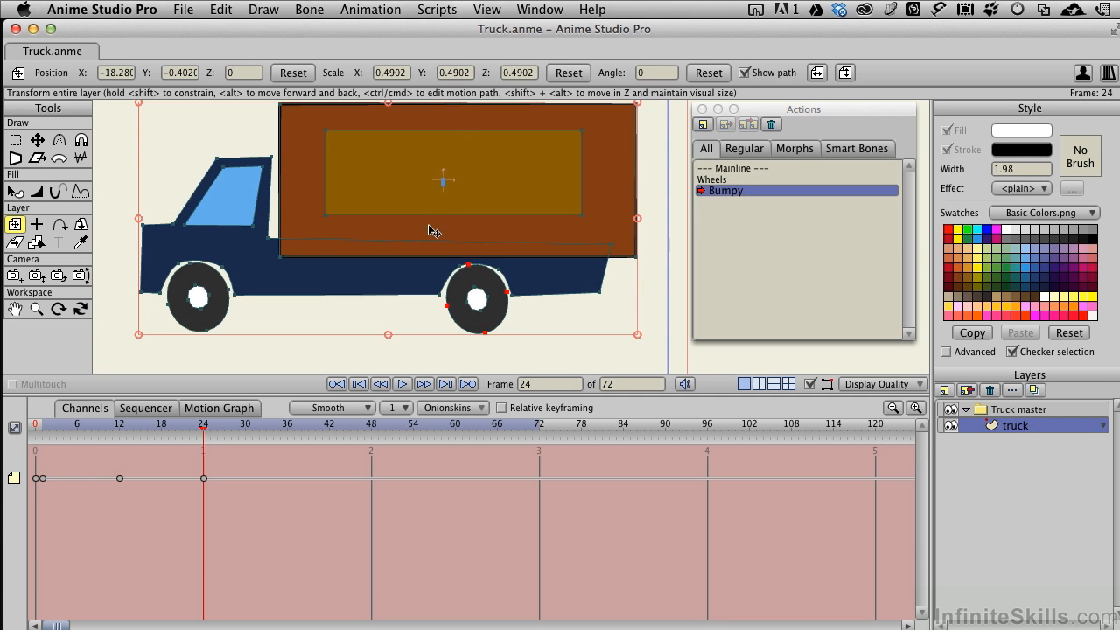
pyautogui.moveTo(431, 231); pyautogui.dragTo(433, 233)
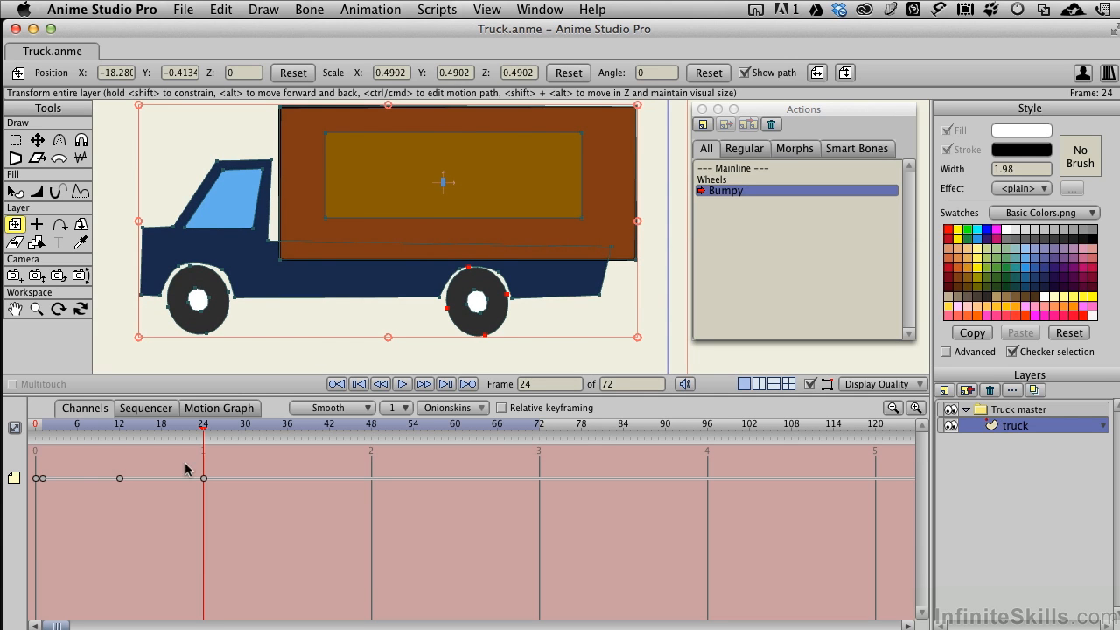
# - Set the Bumpy keyframes at frames 1 and 12 to Noisy interpolation with amplitude 0.10 and scale 2
pyautogui.rightClick(45, 479)
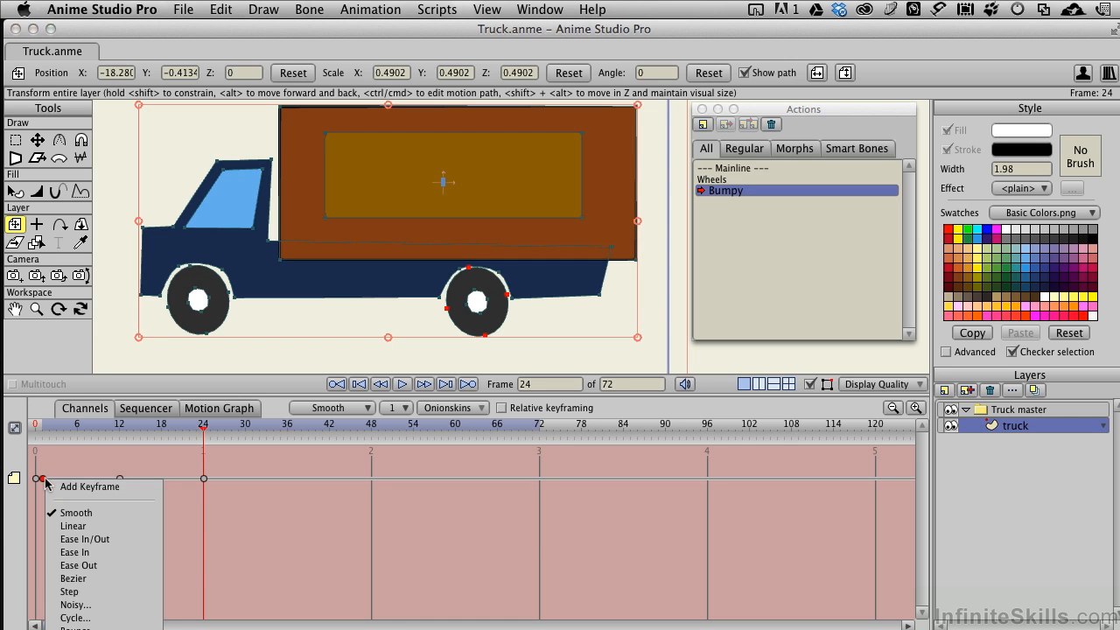
pyautogui.click(77, 605)
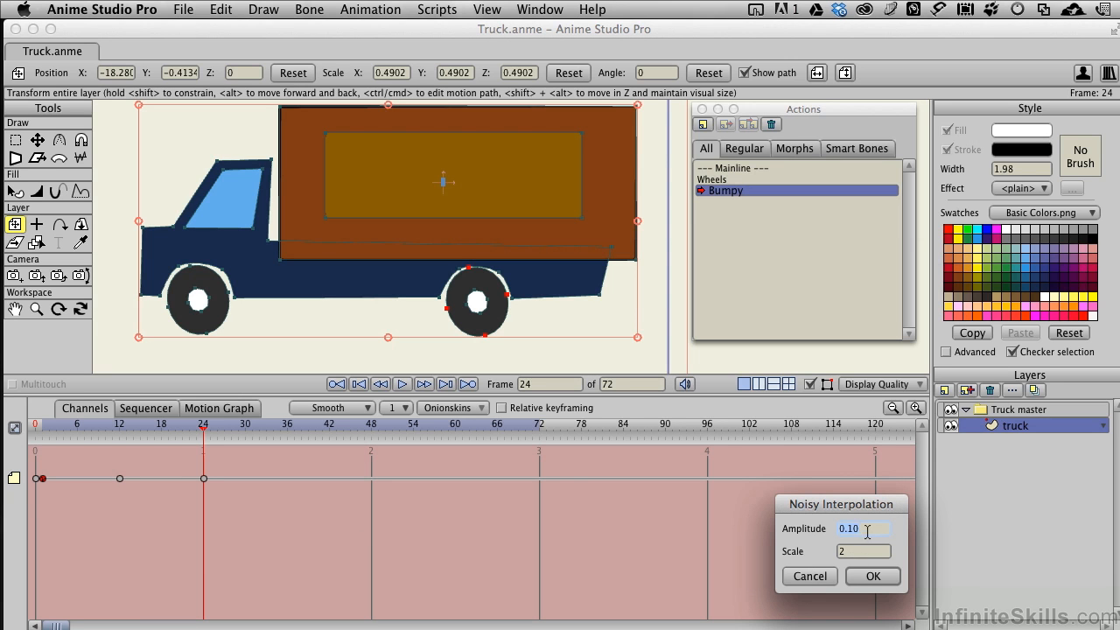
pyautogui.moveTo(864, 529); pyautogui.dragTo(847, 529)
pyautogui.press('Return')
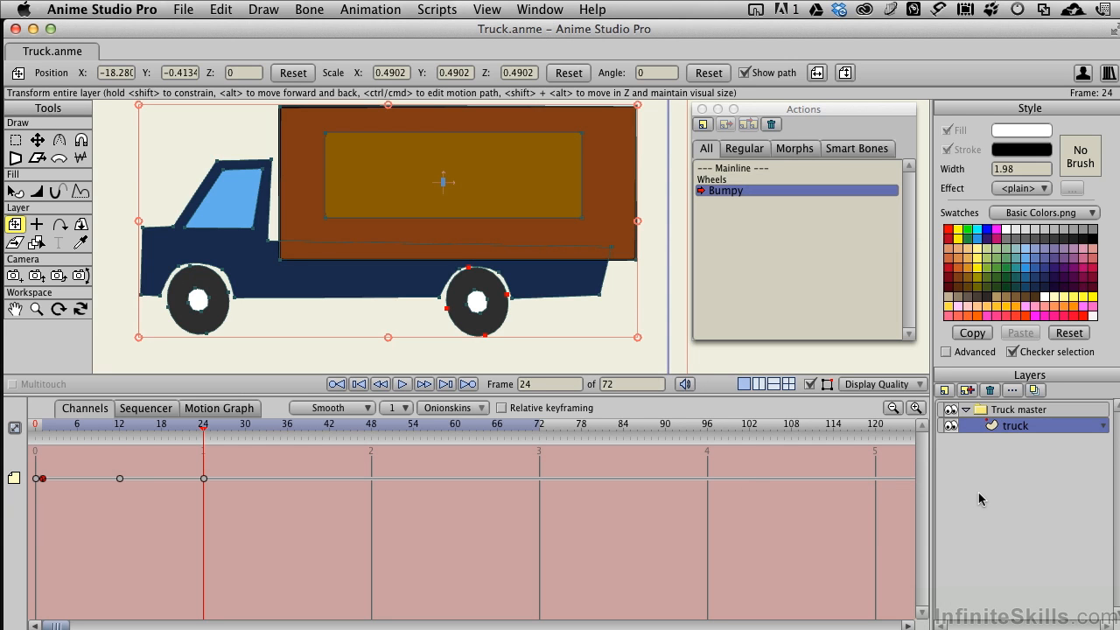
pyautogui.rightClick(120, 480)
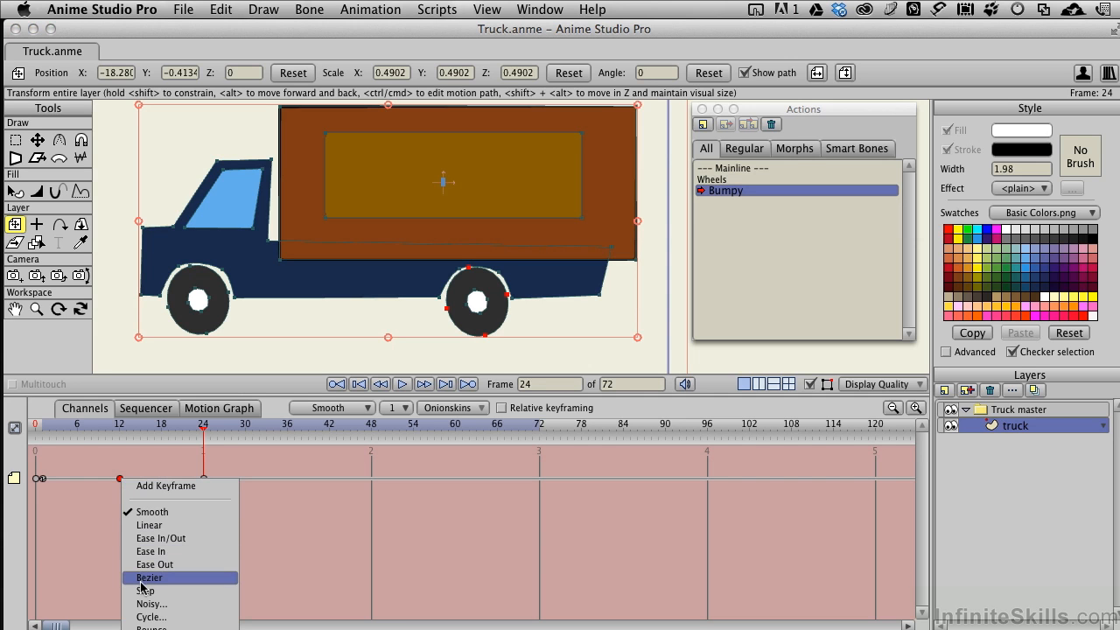
pyautogui.click(167, 604)
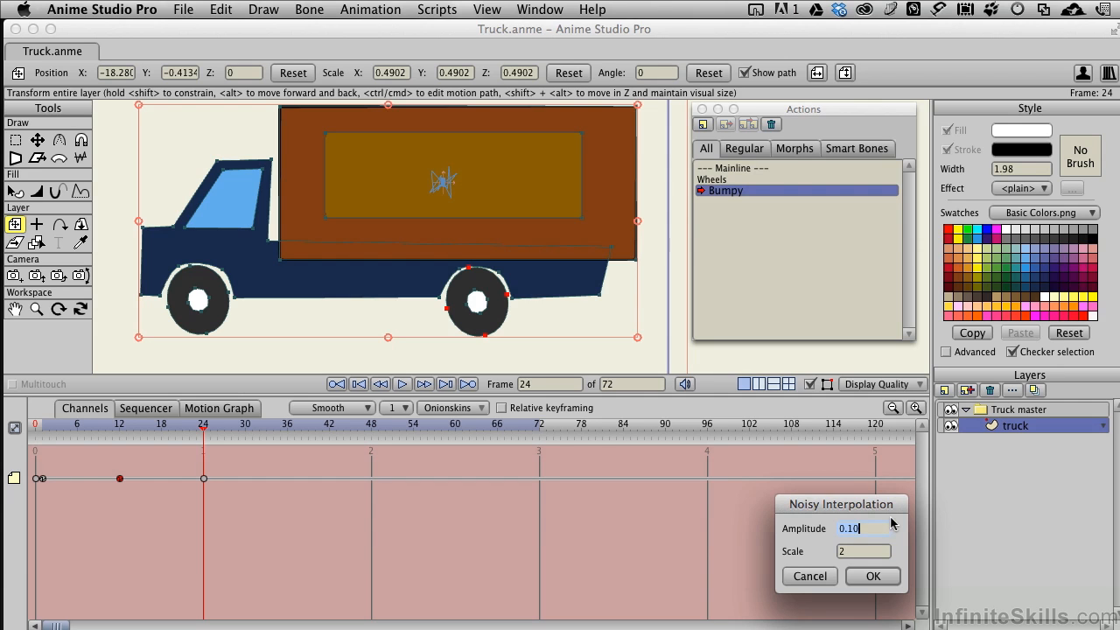
pyautogui.press('Return')
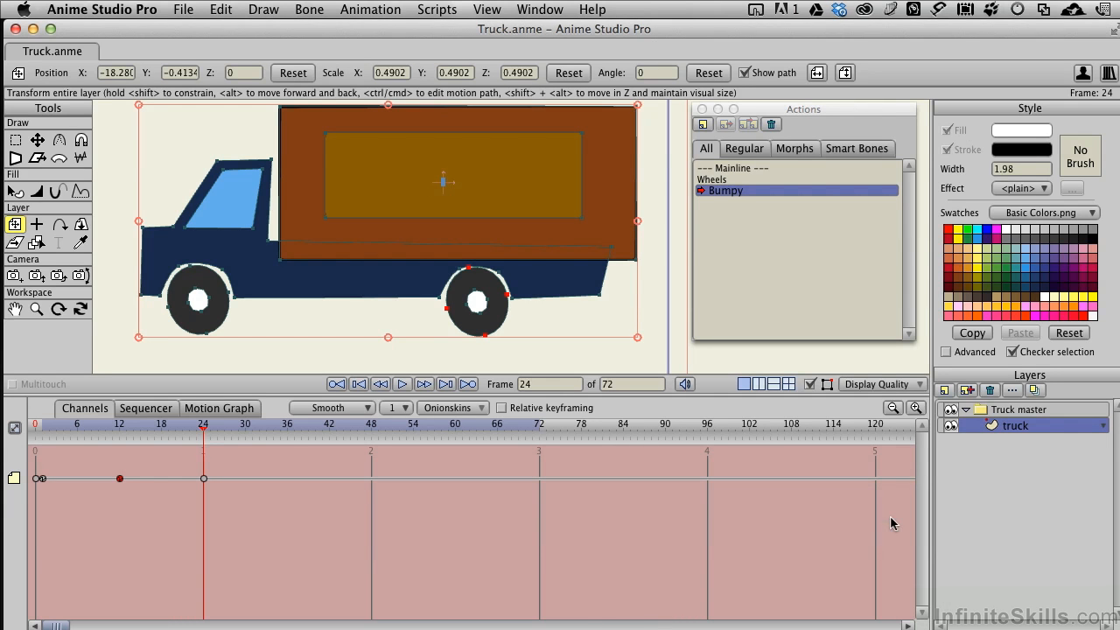
# - Set the Bumpy keyframe at frame 24 to Cycle interpolation, absolute to frame 1
pyautogui.moveTo(203, 426); pyautogui.dragTo(204, 483)
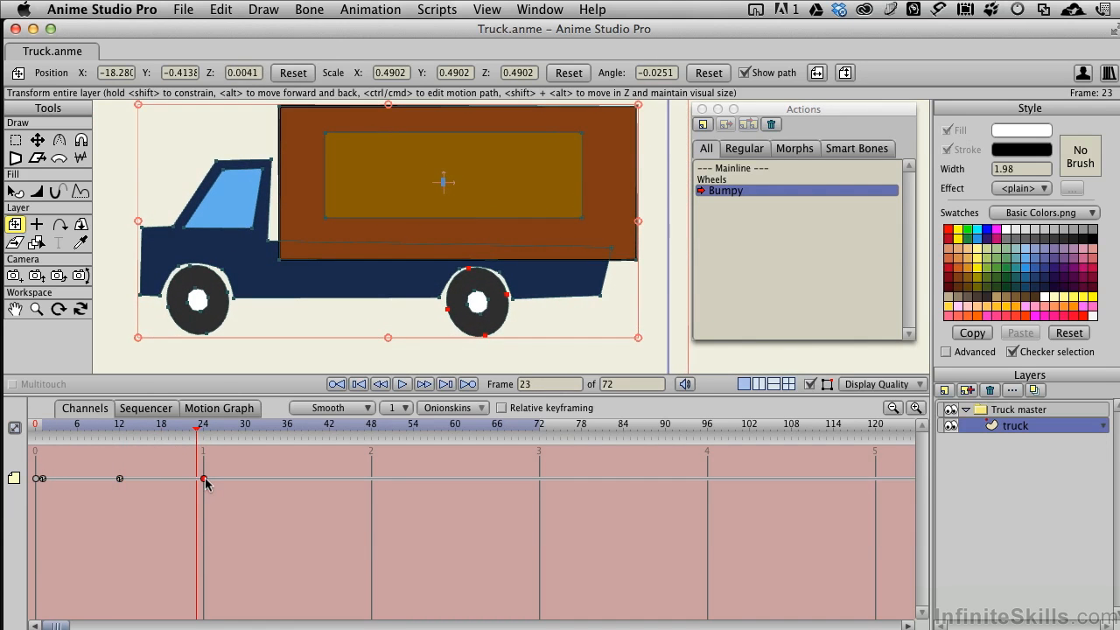
pyautogui.rightClick(206, 480)
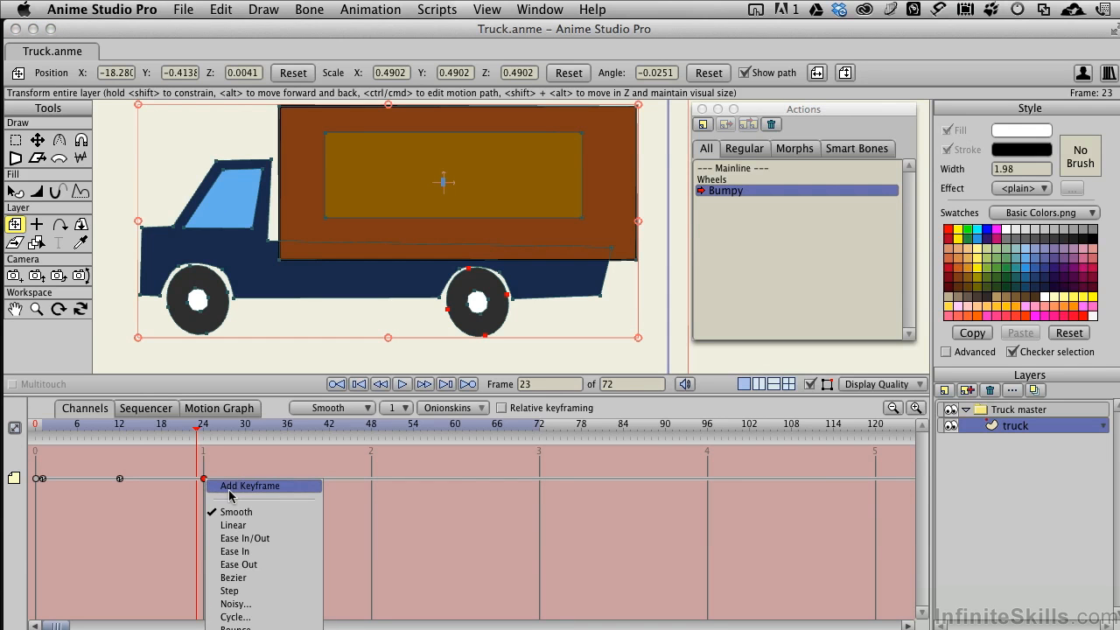
pyautogui.click(249, 617)
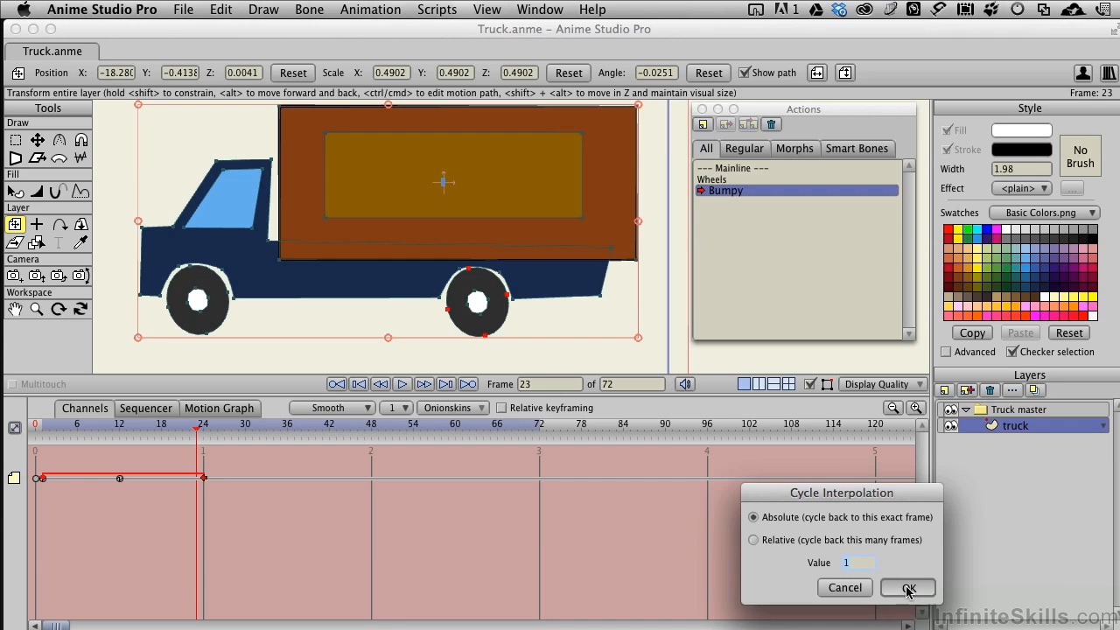
pyautogui.click(908, 588)
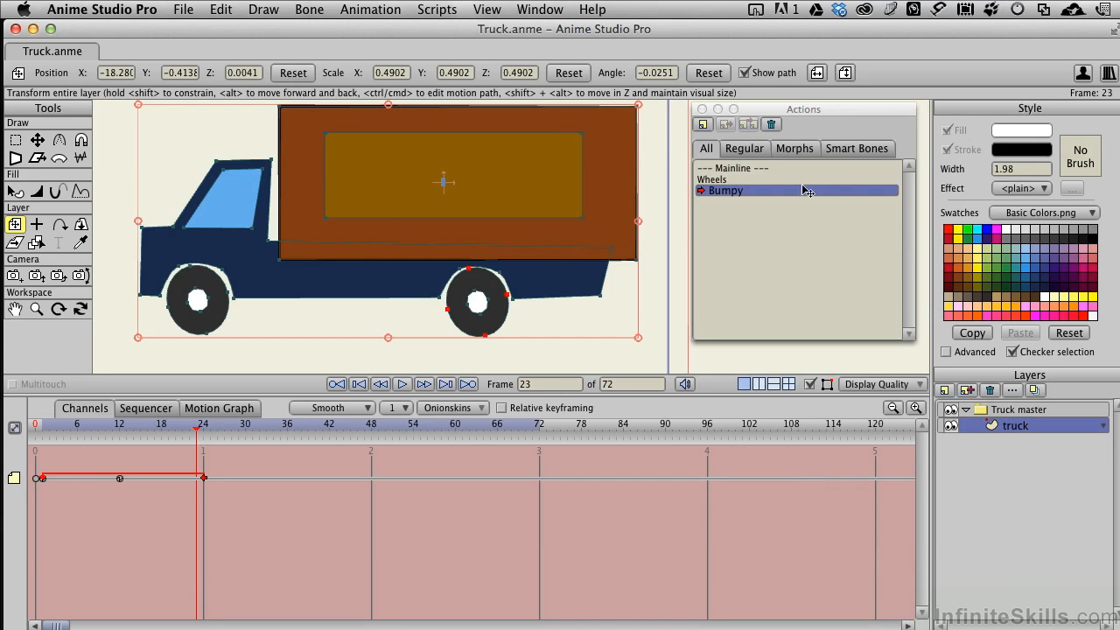
# - Return to the Mainline and move the Truck master layer at frame 0 to X about 2.67, just outside the right side of the camera frame
pyautogui.click(741, 168)
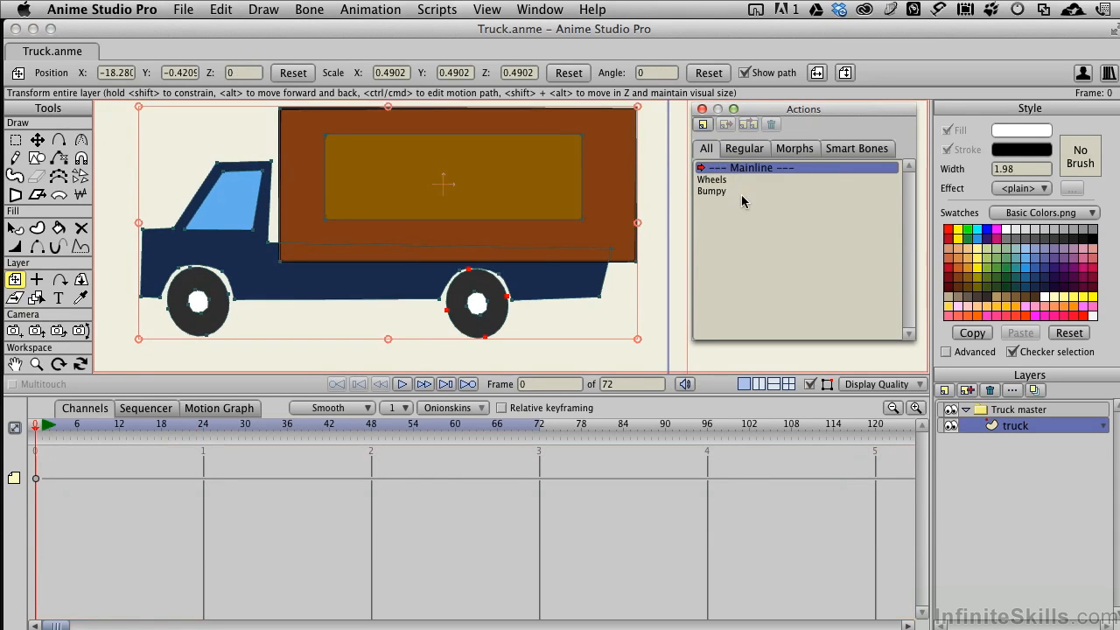
pyautogui.scroll(5, 538, 257)
pyautogui.scroll(-8, 537, 257)
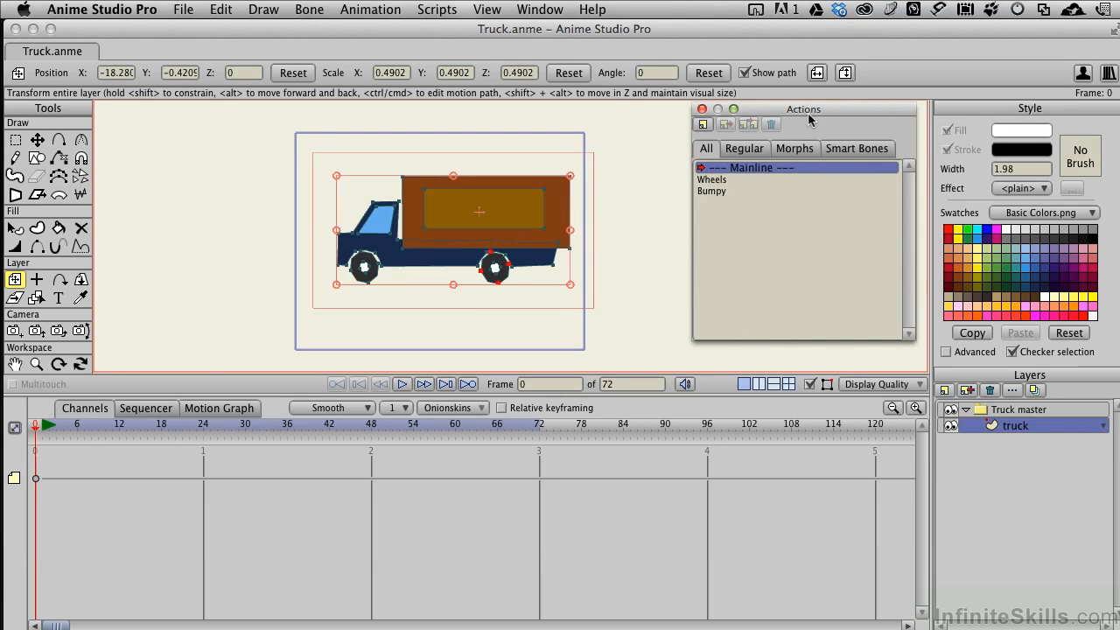
pyautogui.moveTo(806, 111); pyautogui.dragTo(830, 112)
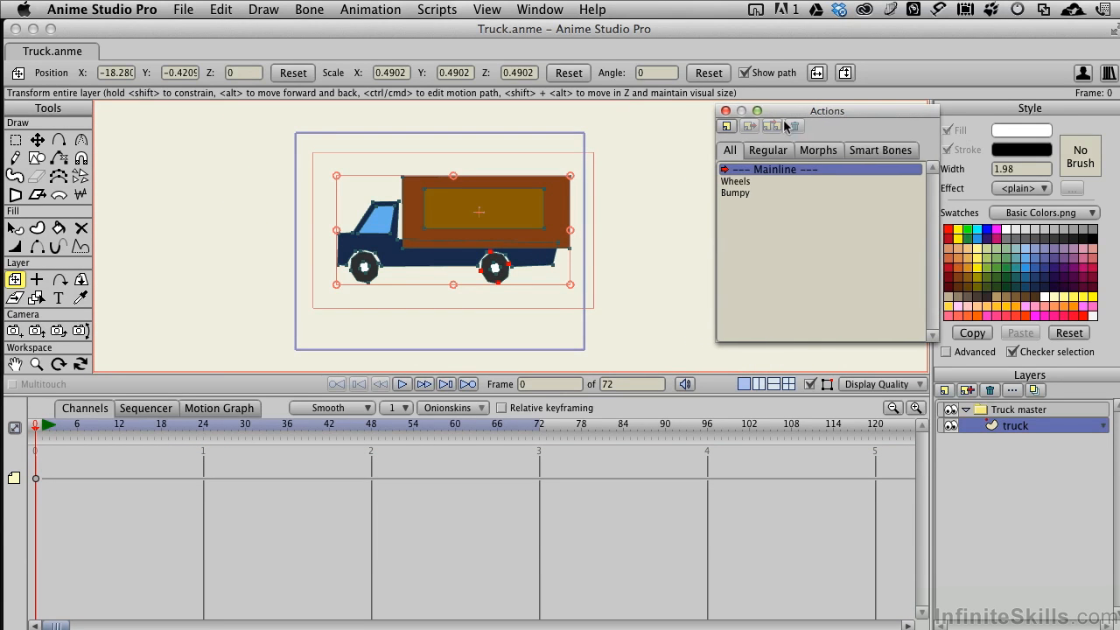
pyautogui.moveTo(685, 212); pyautogui.dragTo(540, 210)
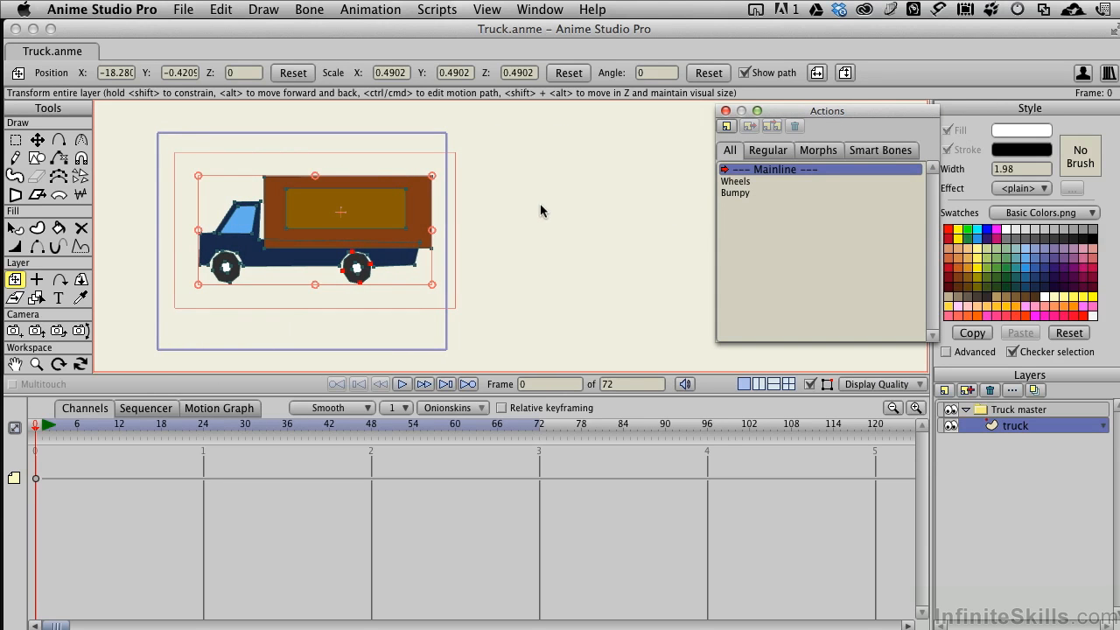
pyautogui.click(295, 227)
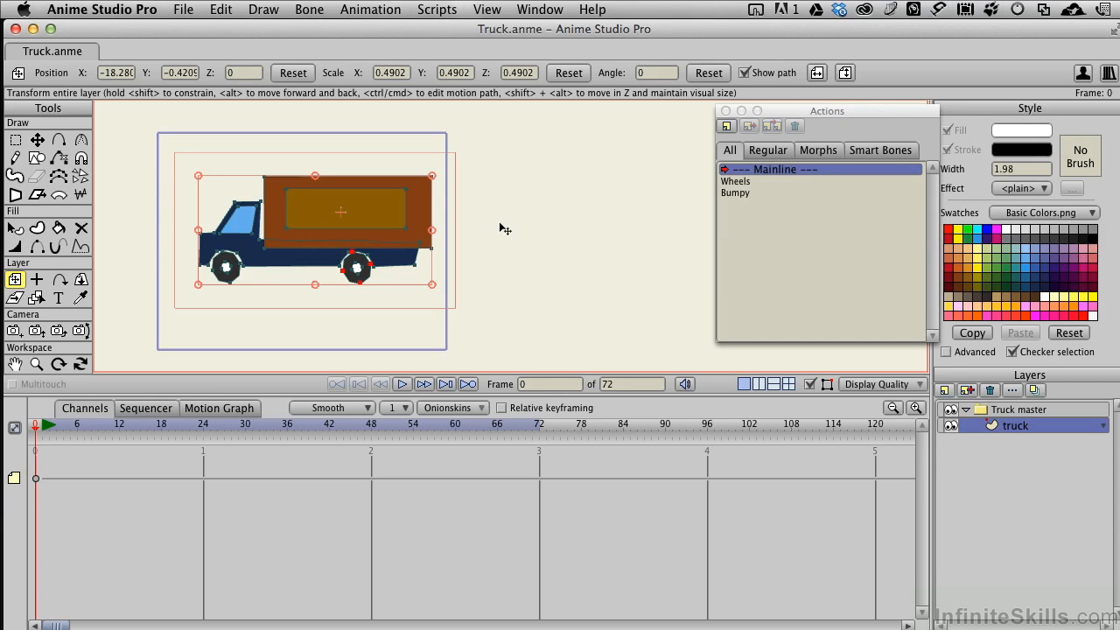
pyautogui.click(1025, 410)
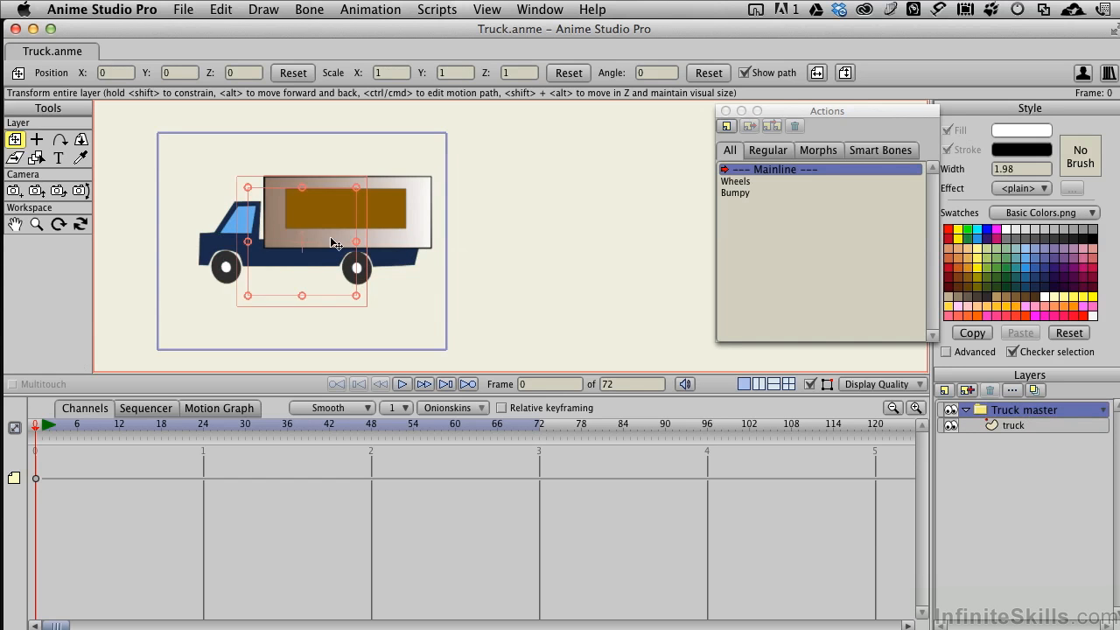
pyautogui.moveTo(337, 242); pyautogui.dragTo(611, 244)
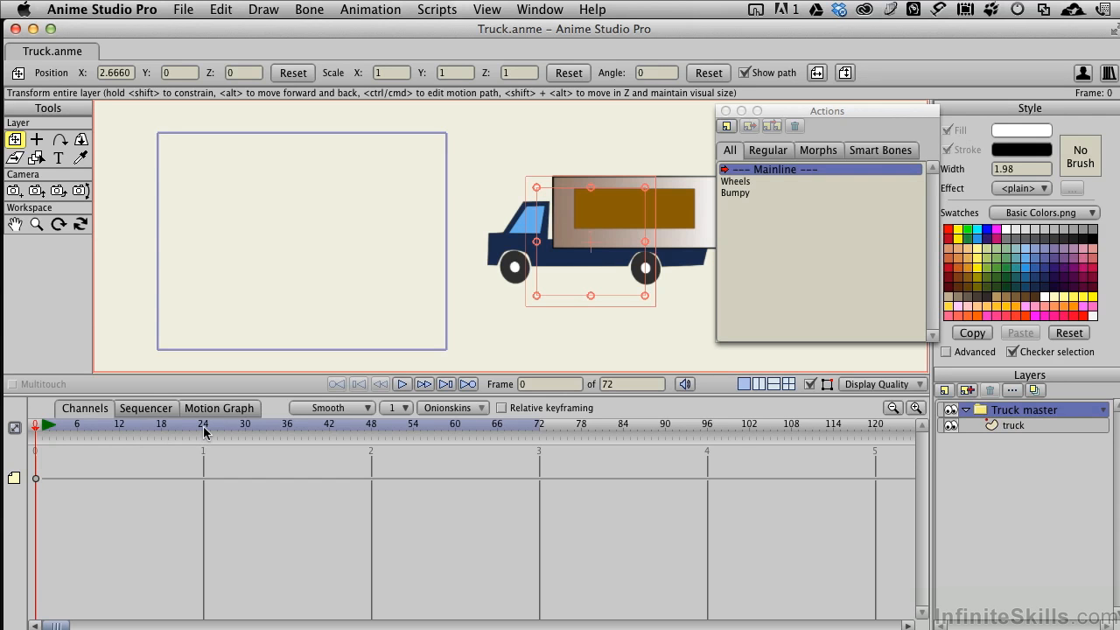
# - Key the Truck master's starting position at frame 1, and at frame 24 move it across and out of the camera frame to X about -3.03
pyautogui.click(425, 387)
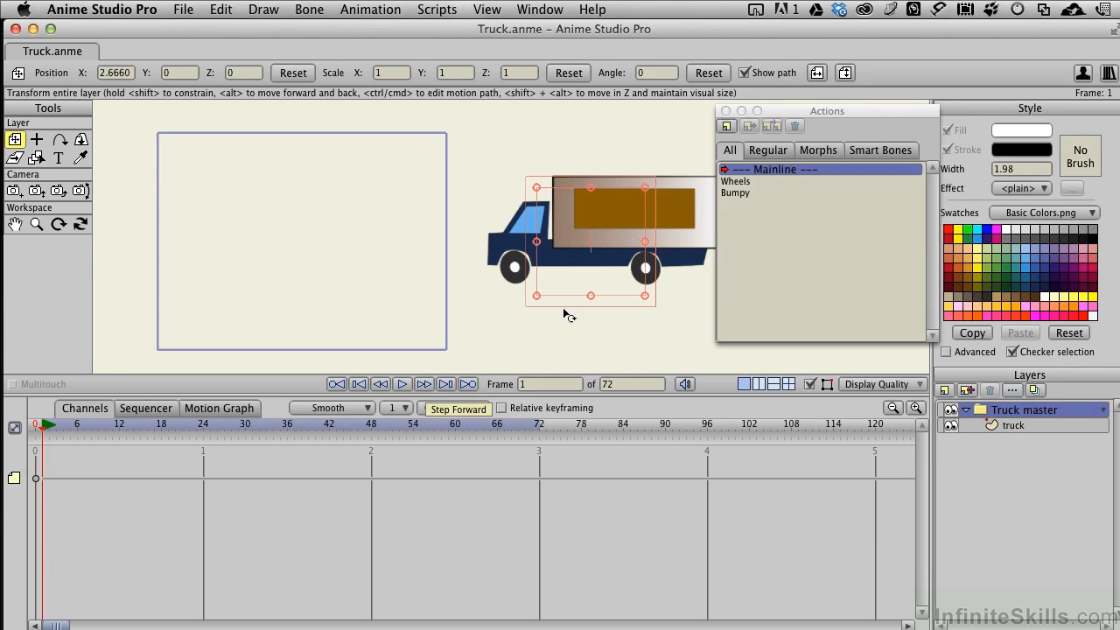
pyautogui.click(615, 339)
pyautogui.click(204, 427)
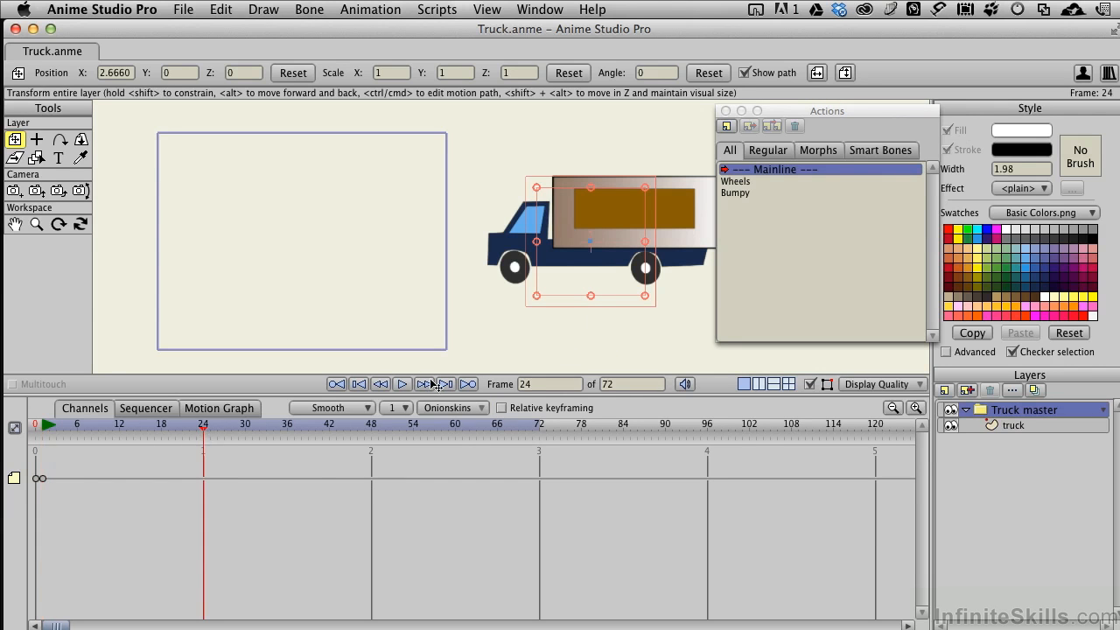
pyautogui.moveTo(625, 250); pyautogui.dragTo(212, 229)
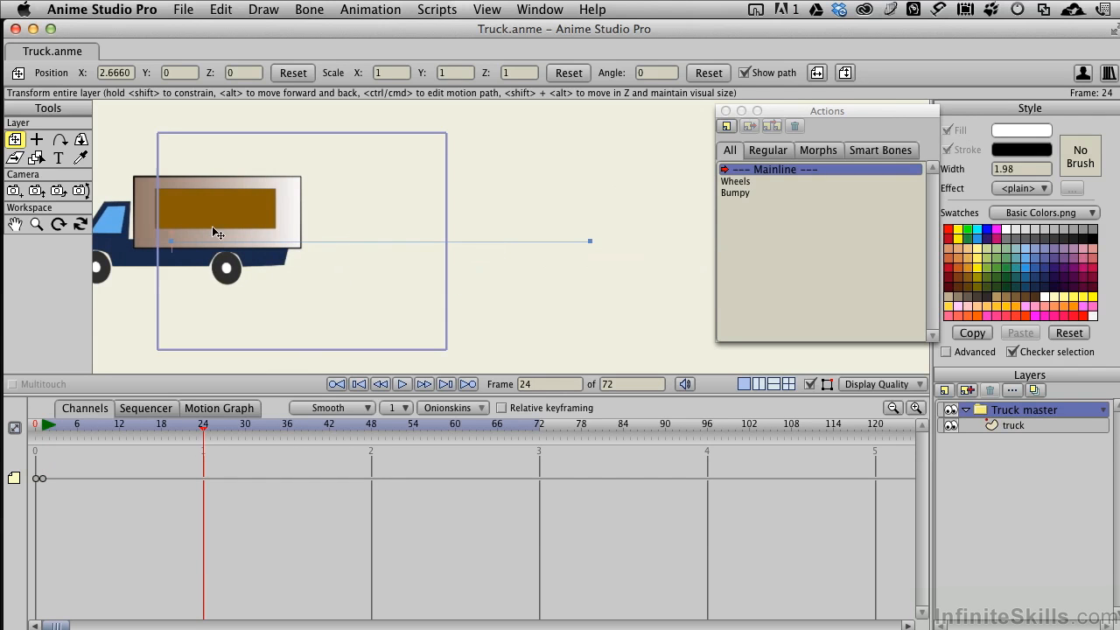
pyautogui.moveTo(384, 286); pyautogui.dragTo(635, 284)
pyautogui.moveTo(523, 224); pyautogui.dragTo(325, 213)
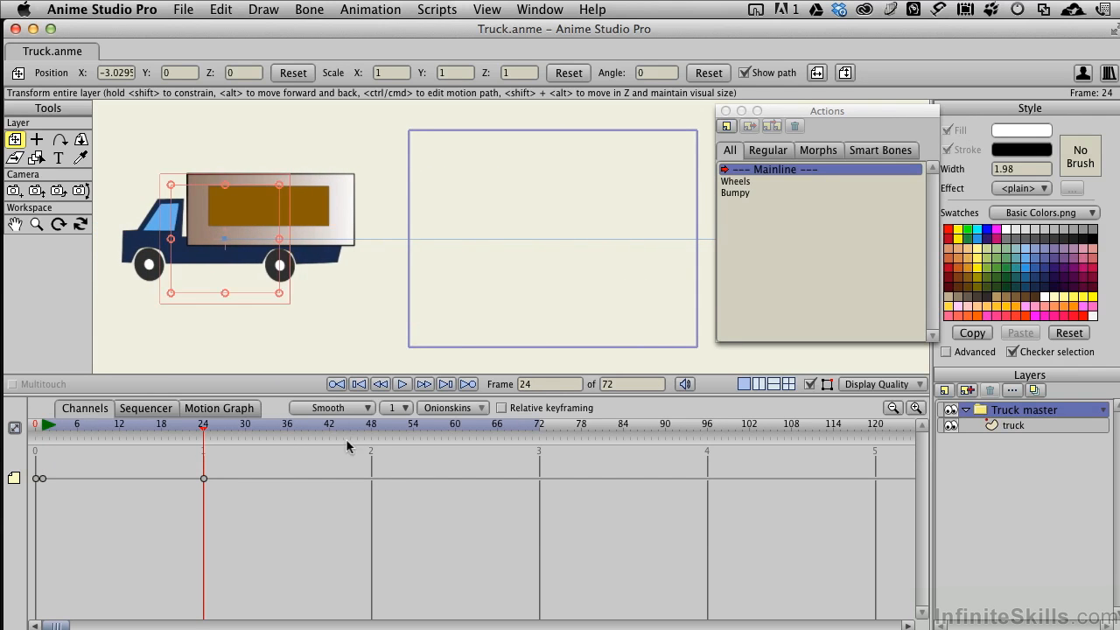